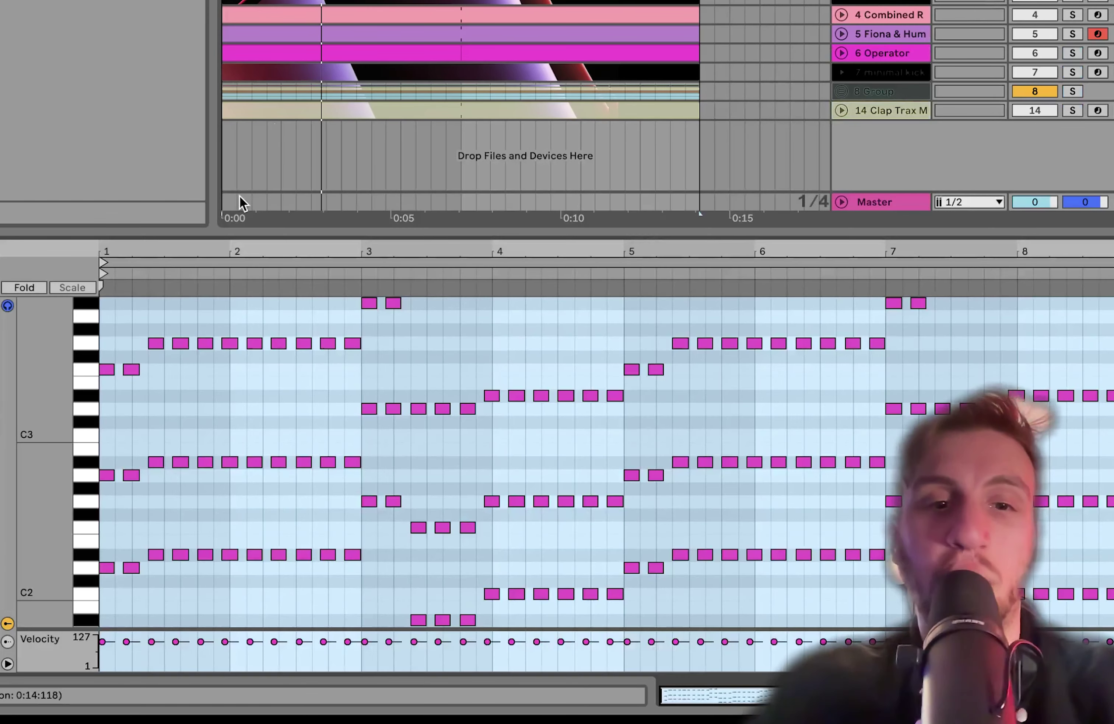
Select the notes around the chord changes in bars 1 and 3 to 4 of the Wavetable clip
drag(35, 406, 30, 405)
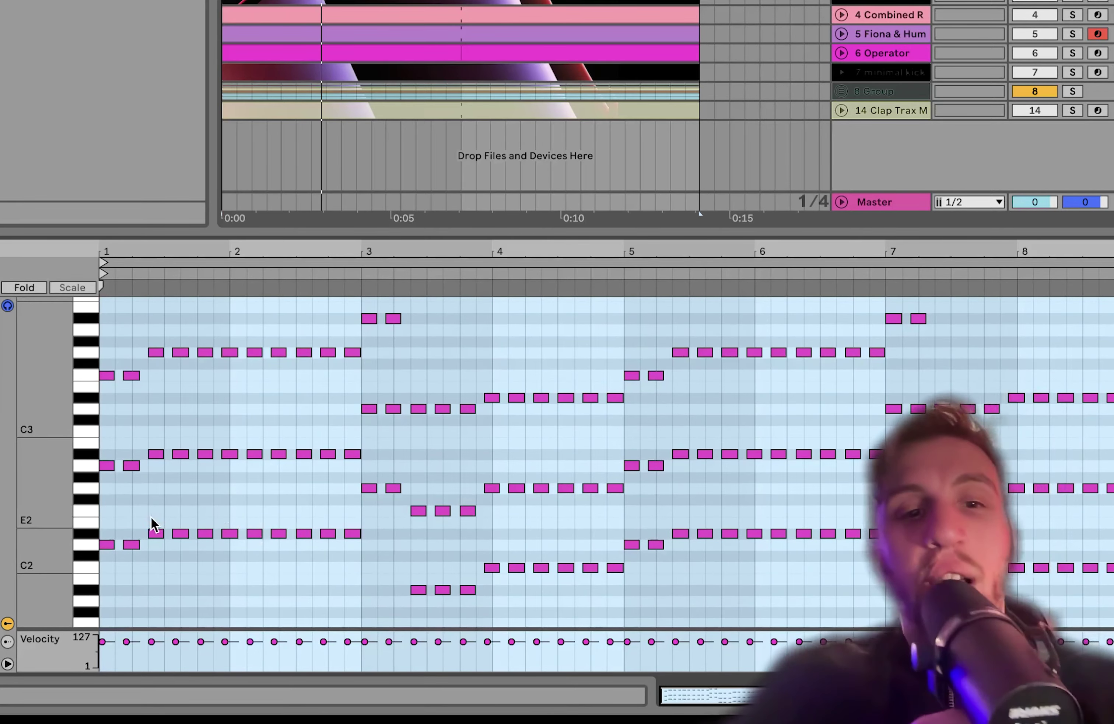
scroll(154, 515, down, 1)
scroll(154, 516, up, 2)
scroll(154, 515, up, 6)
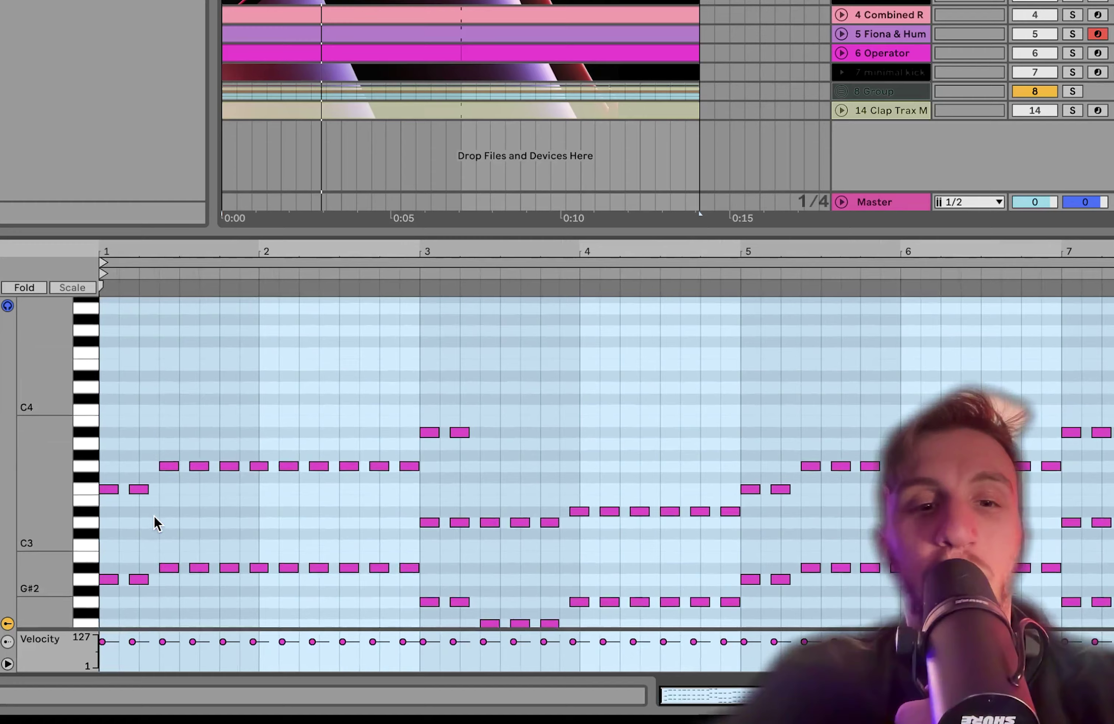
scroll(150, 446, down, 5)
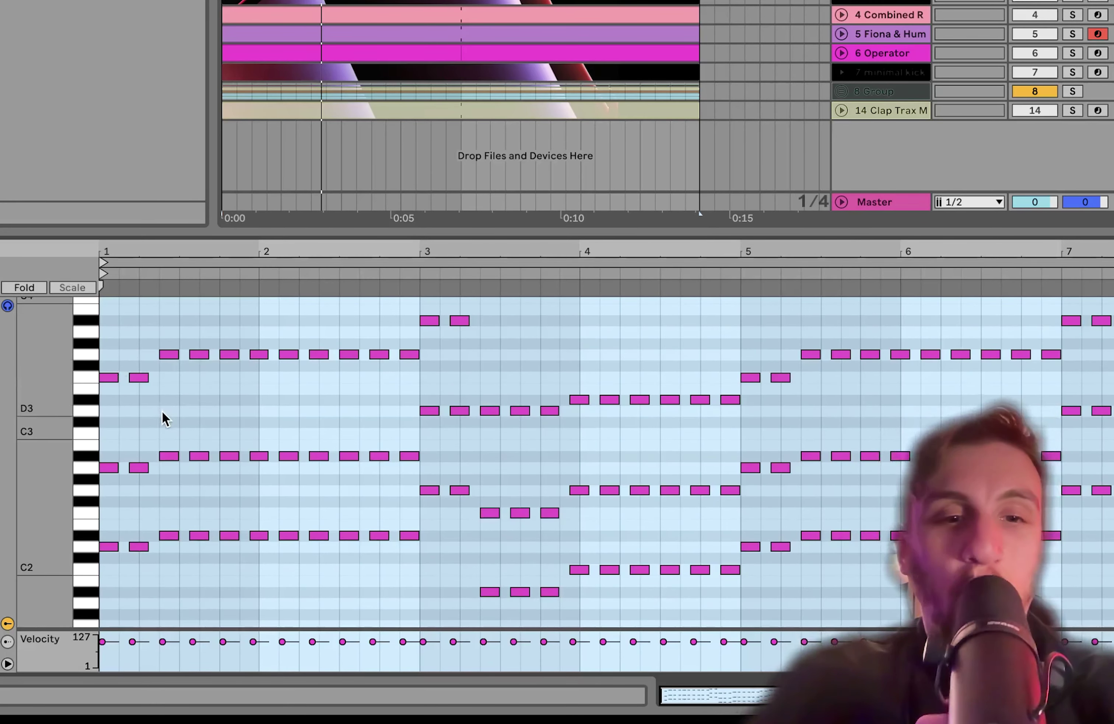
drag(137, 338, 182, 611)
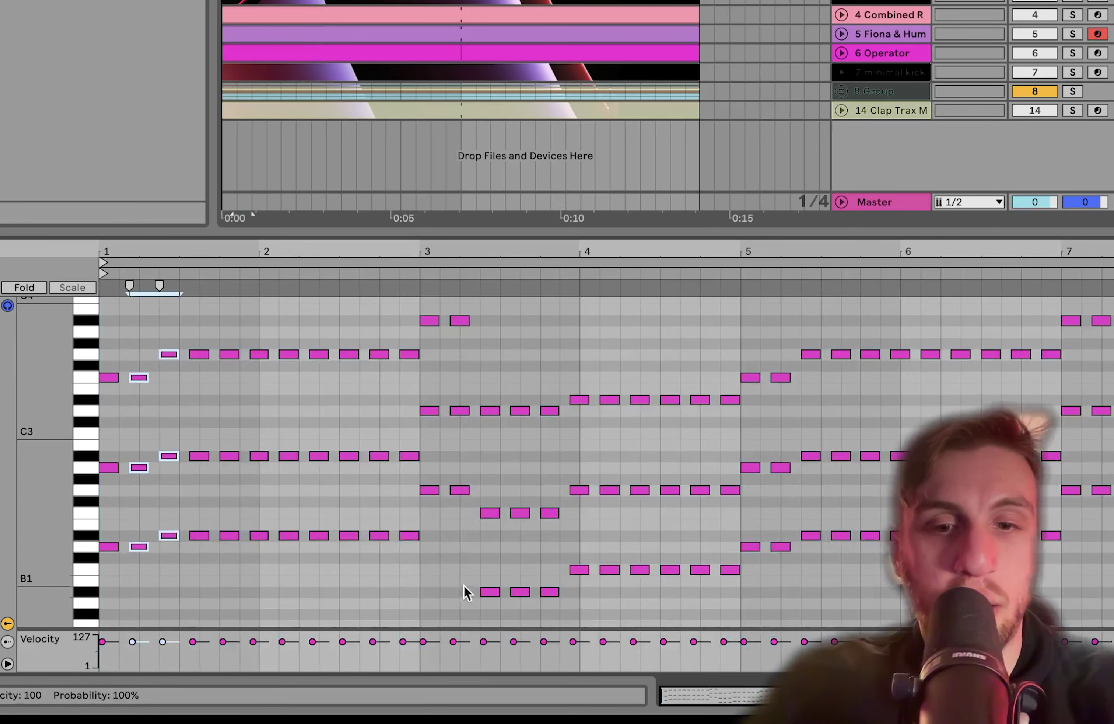
drag(460, 608, 456, 305)
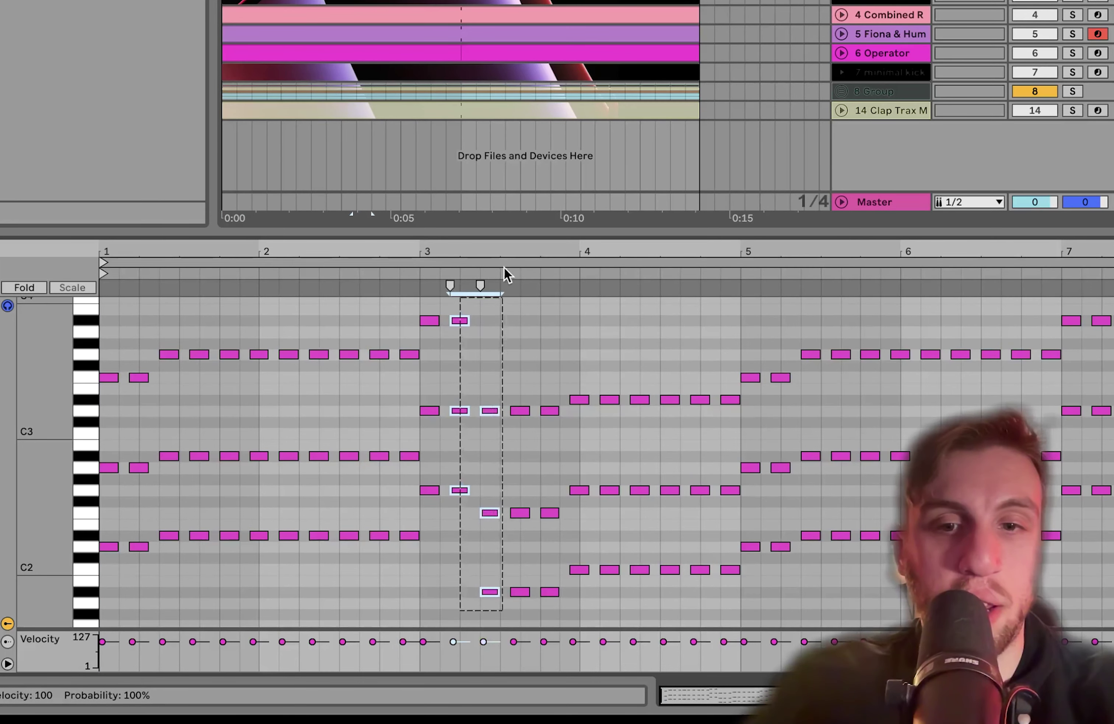
drag(560, 267, 604, 268)
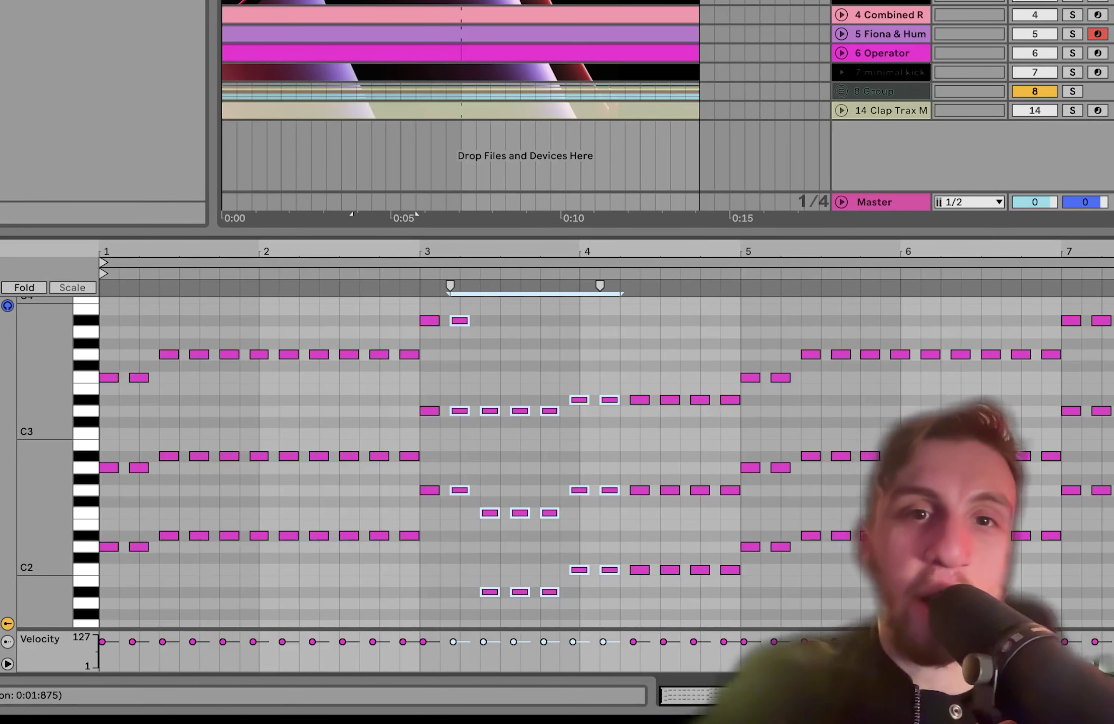
key(minus)
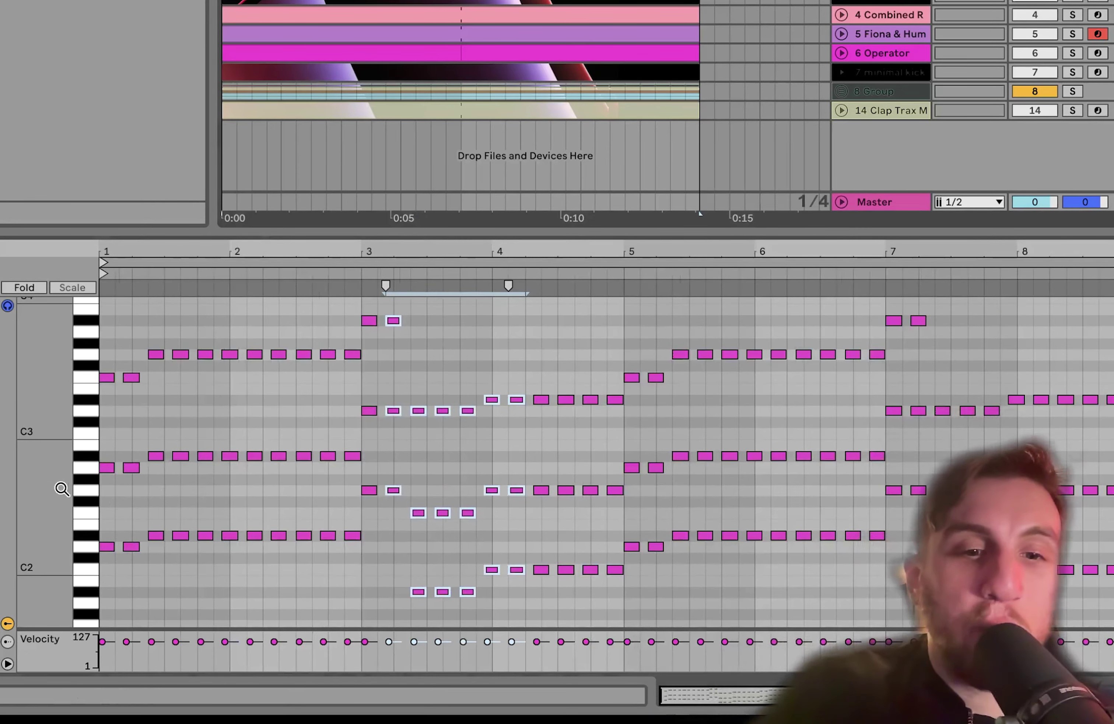
Highlight the Wavetable clip's bass notes one pitch at a time: D#2, G2, A#1 and C2
mouse_move(62, 491)
mouse_down()
mouse_move(87, 491)
mouse_move(63, 489)
mouse_up()
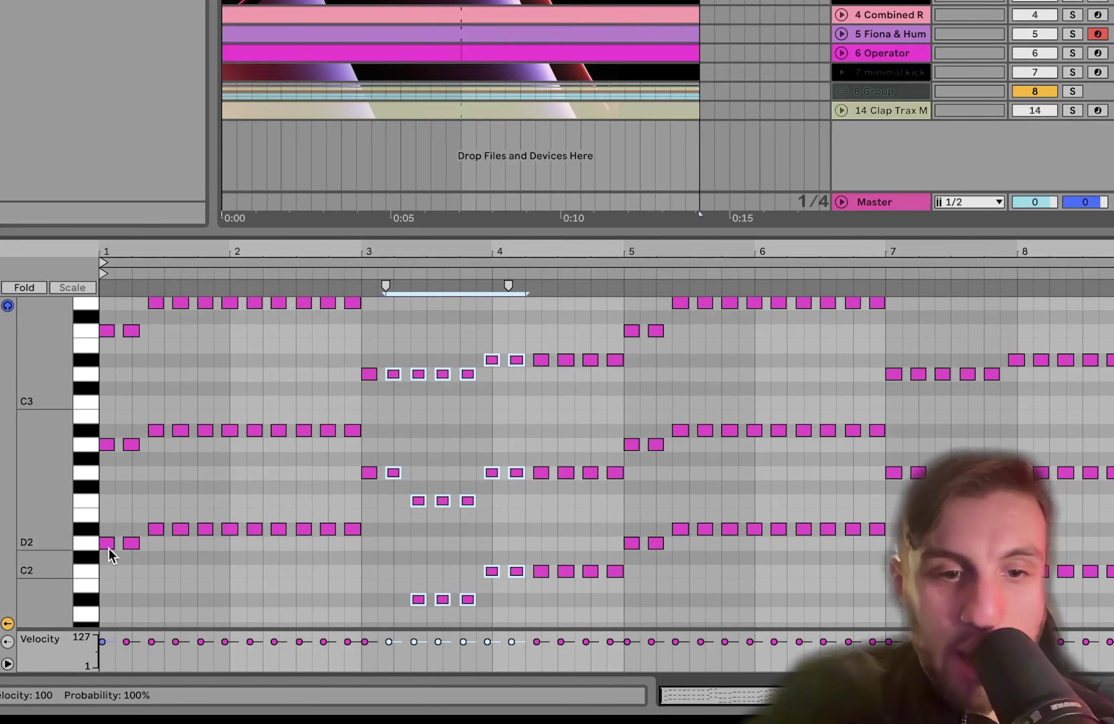
click(82, 526)
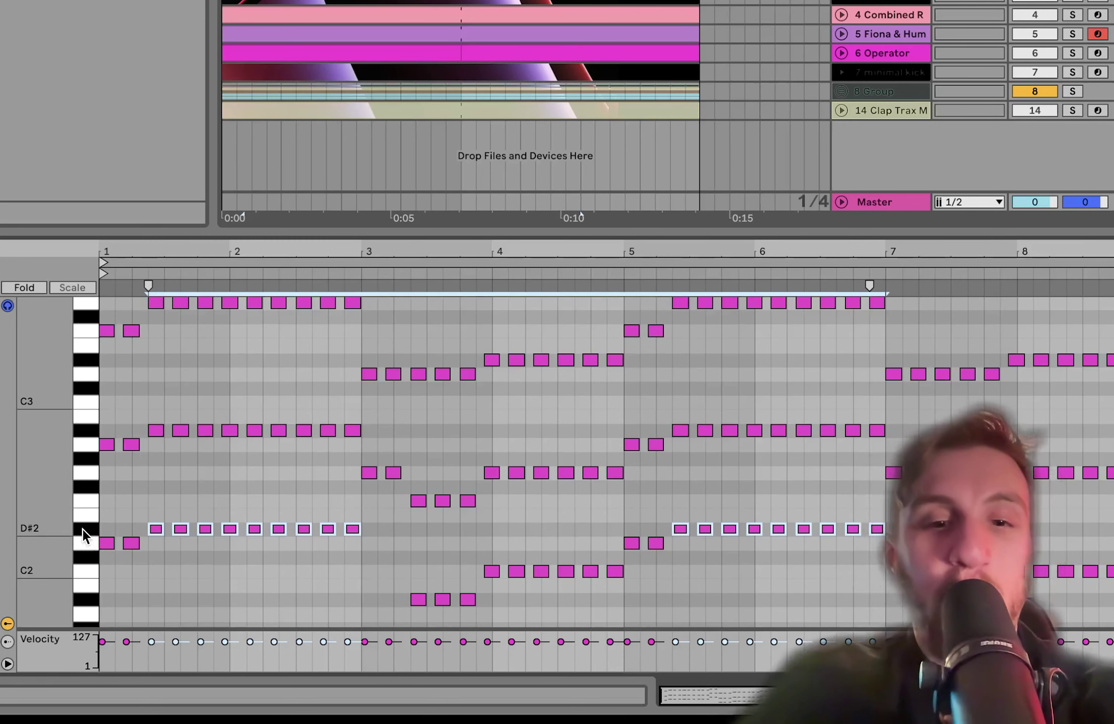
click(83, 472)
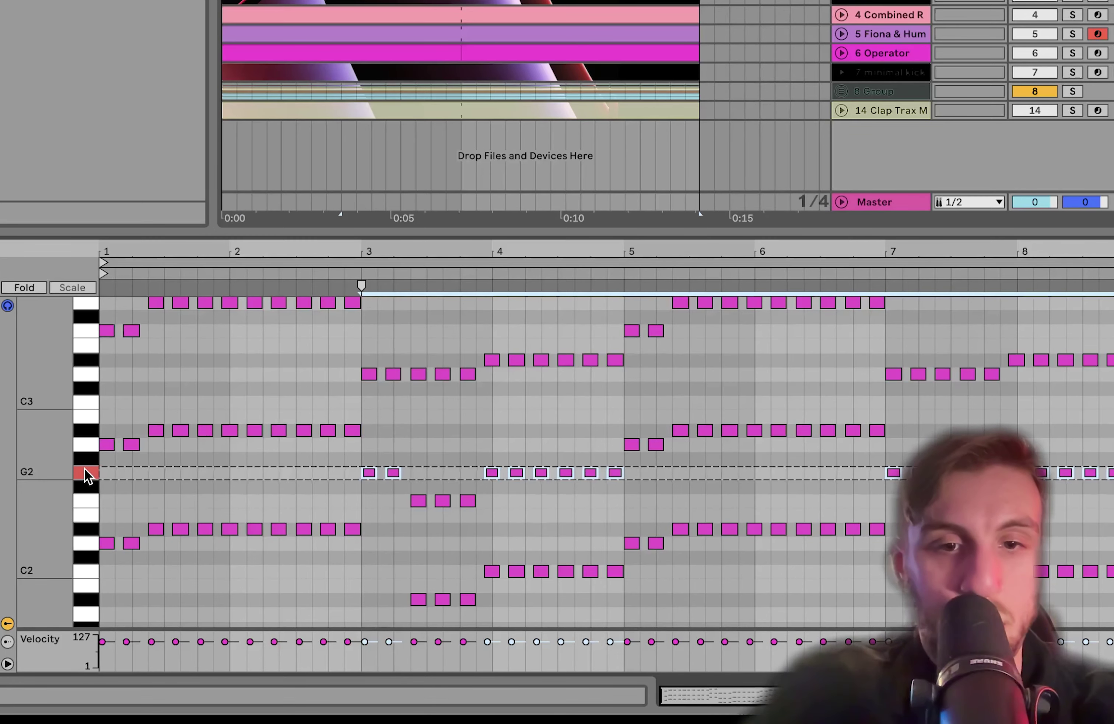
click(91, 600)
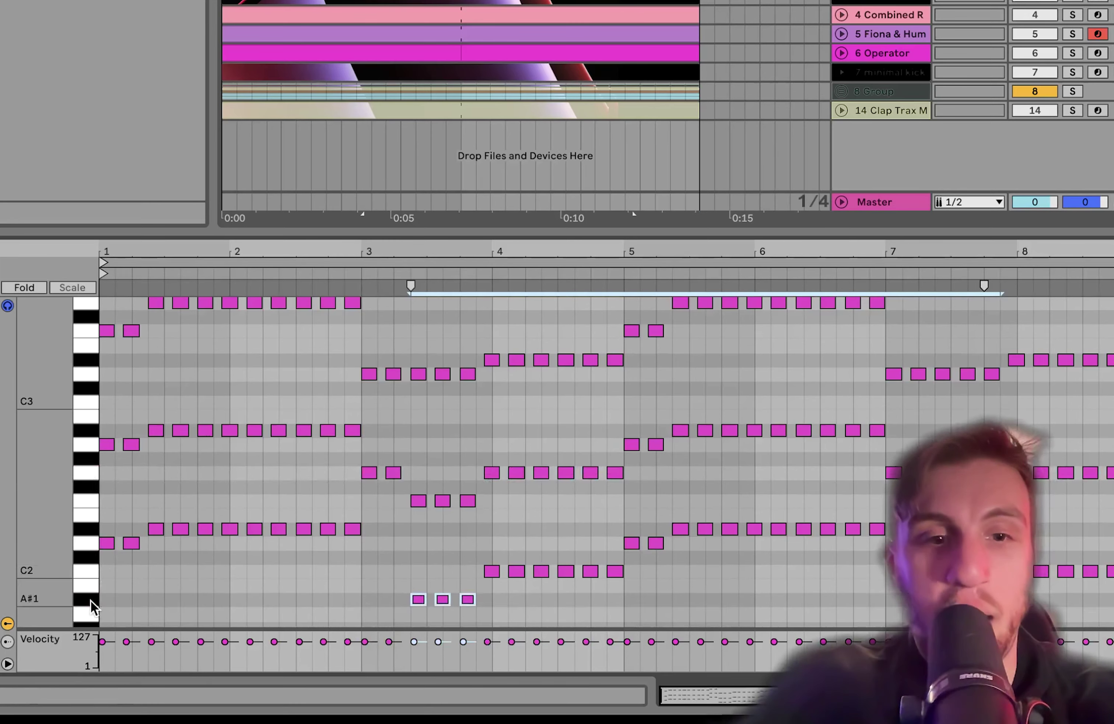
click(90, 575)
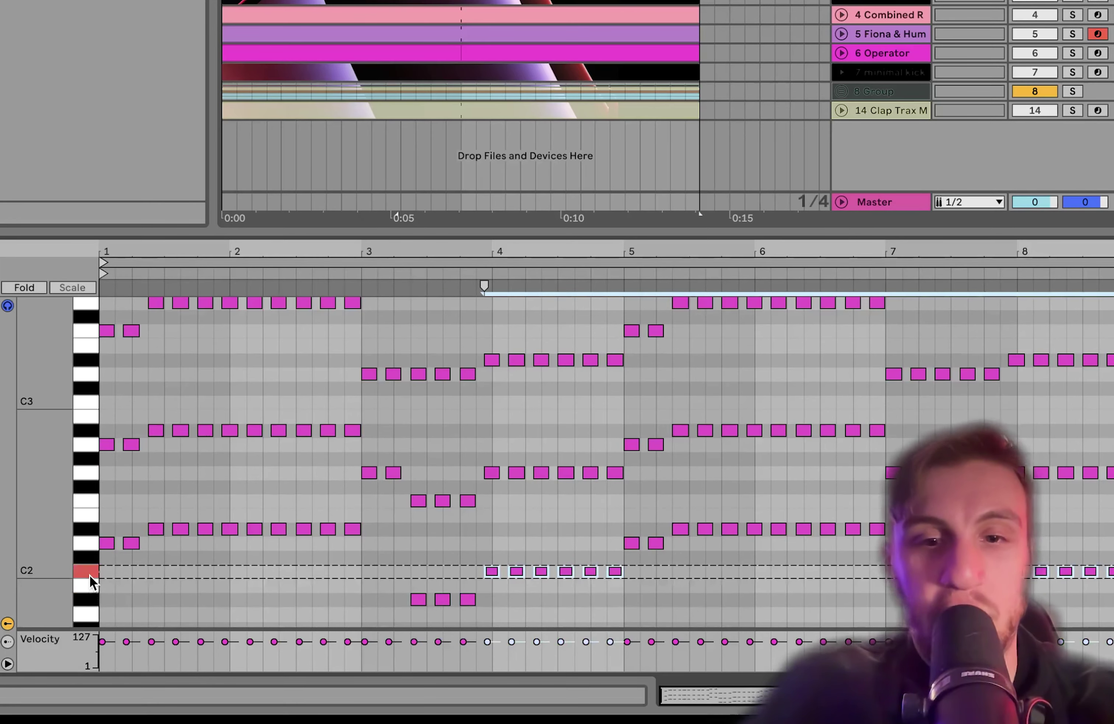
Play the soloed 1 Wavetable track and select its whole clip in the arrangement
key(space)
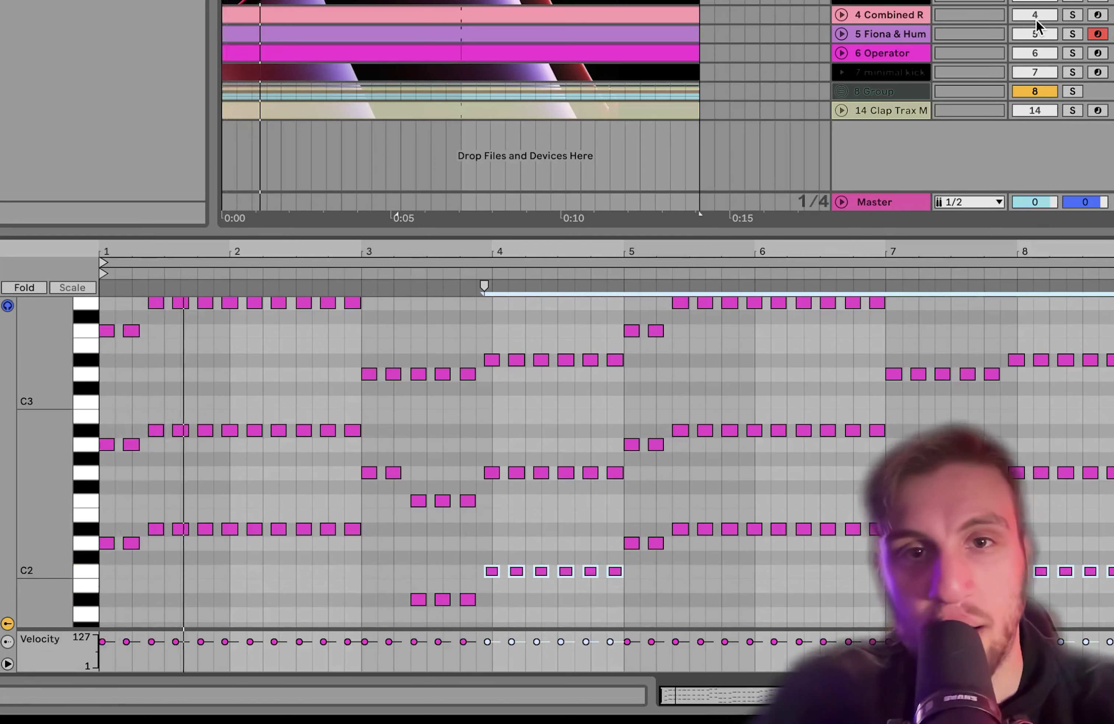
key(super+alt+l)
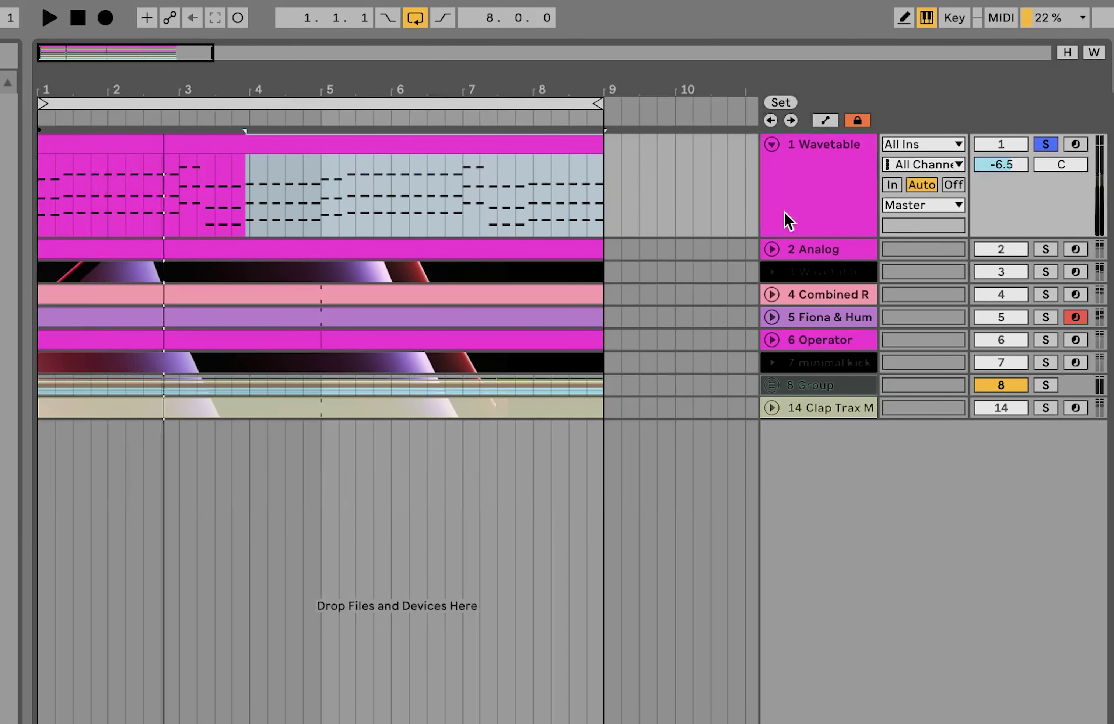
click(431, 140)
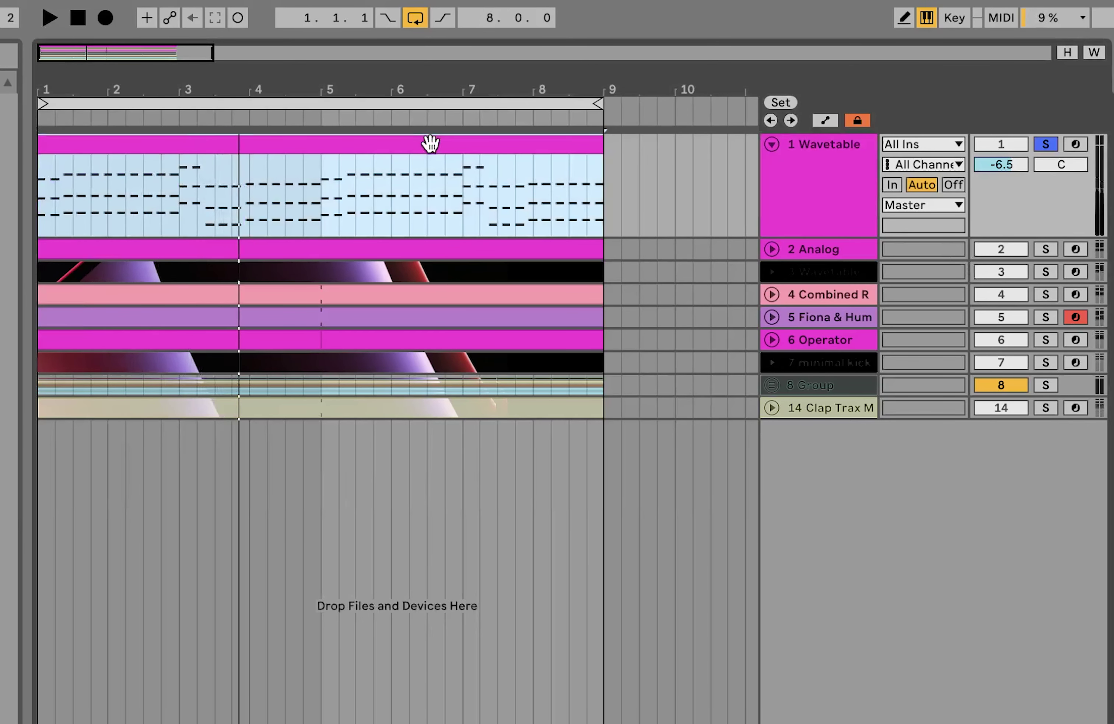
double_click(430, 141)
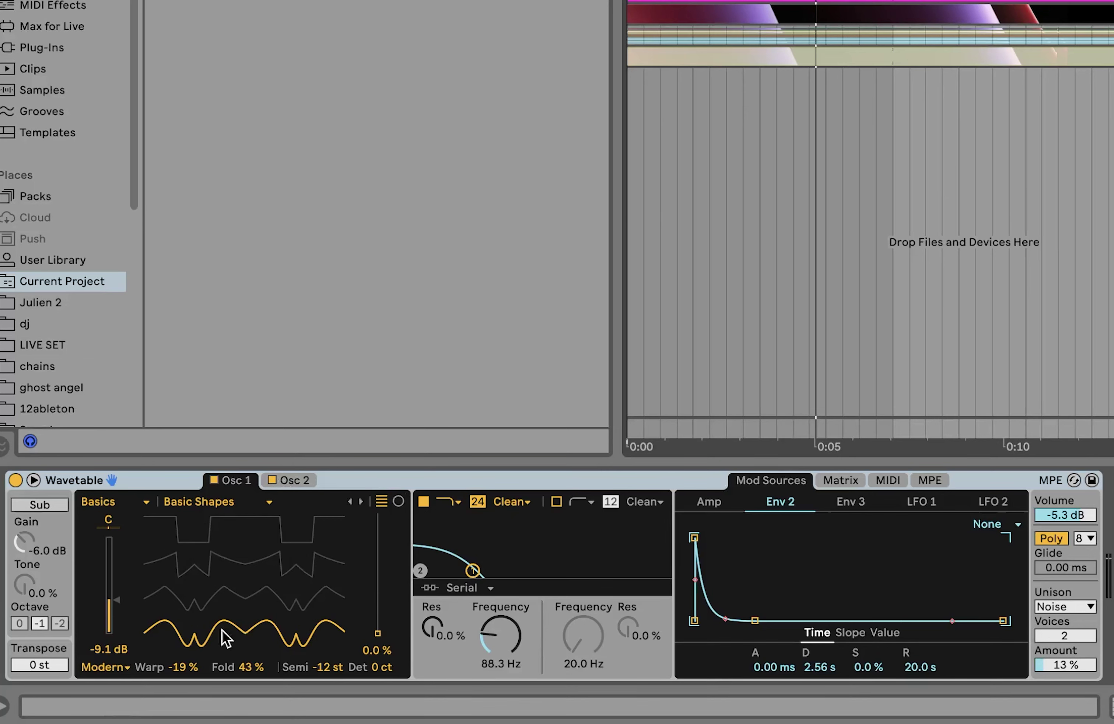
Inspect the Wavetable's Osc 2, modulation matrix and Osc 1, comparing the sound with filter 1 off and on
click(287, 480)
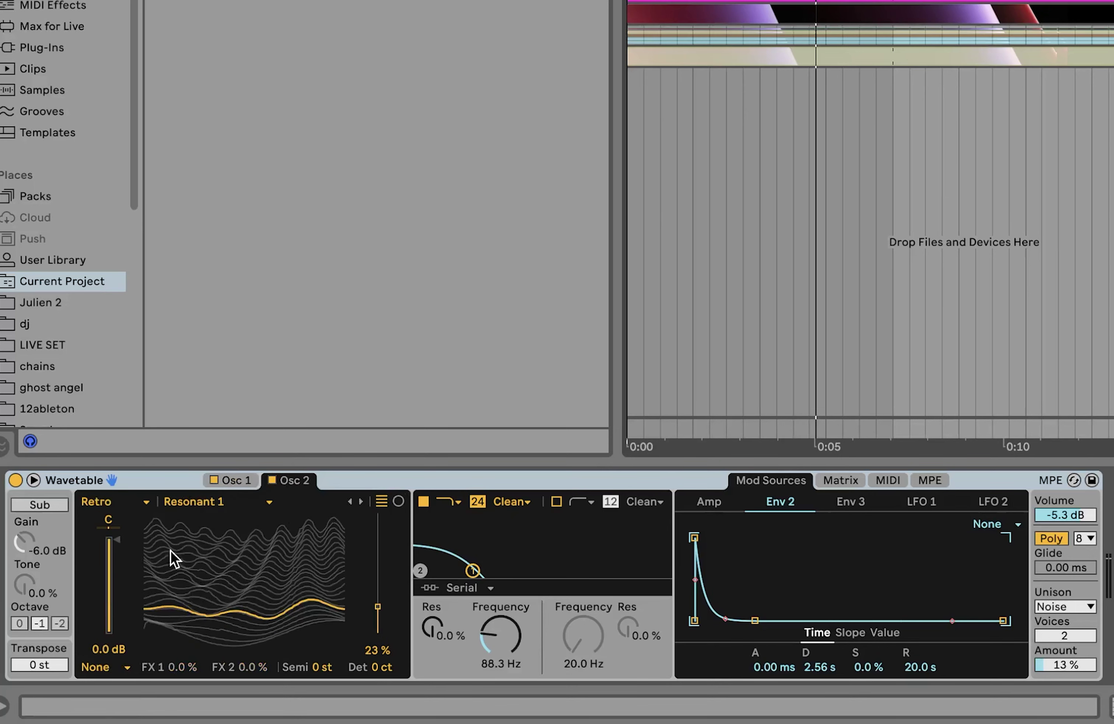
click(839, 481)
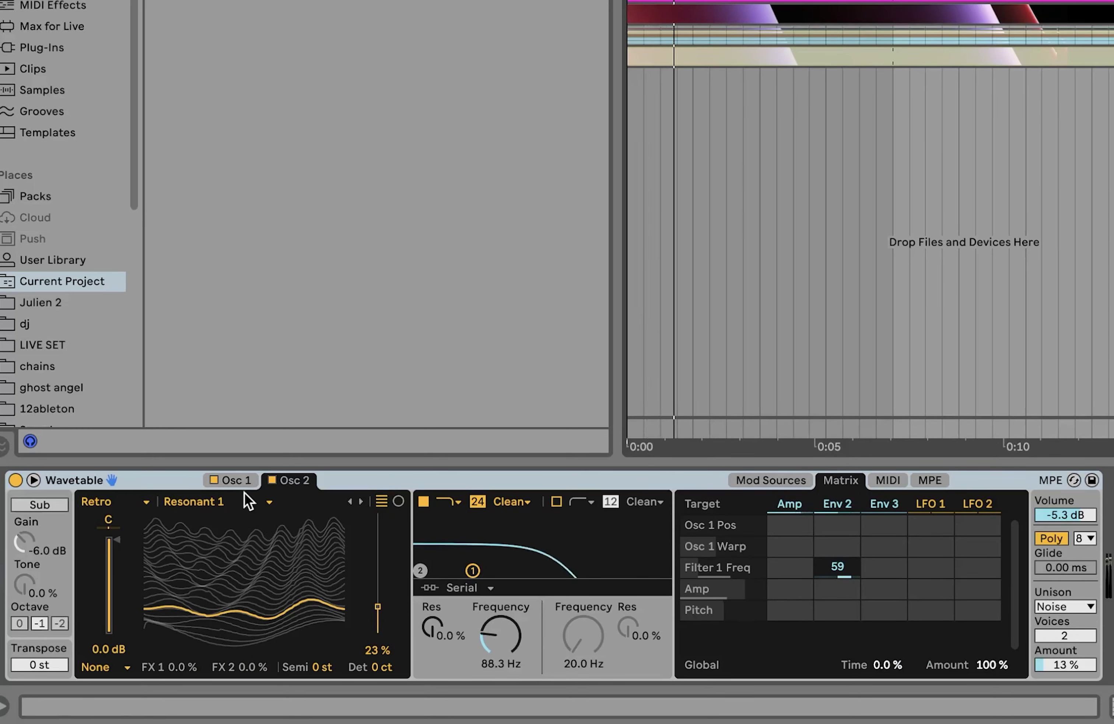
click(243, 480)
click(424, 501)
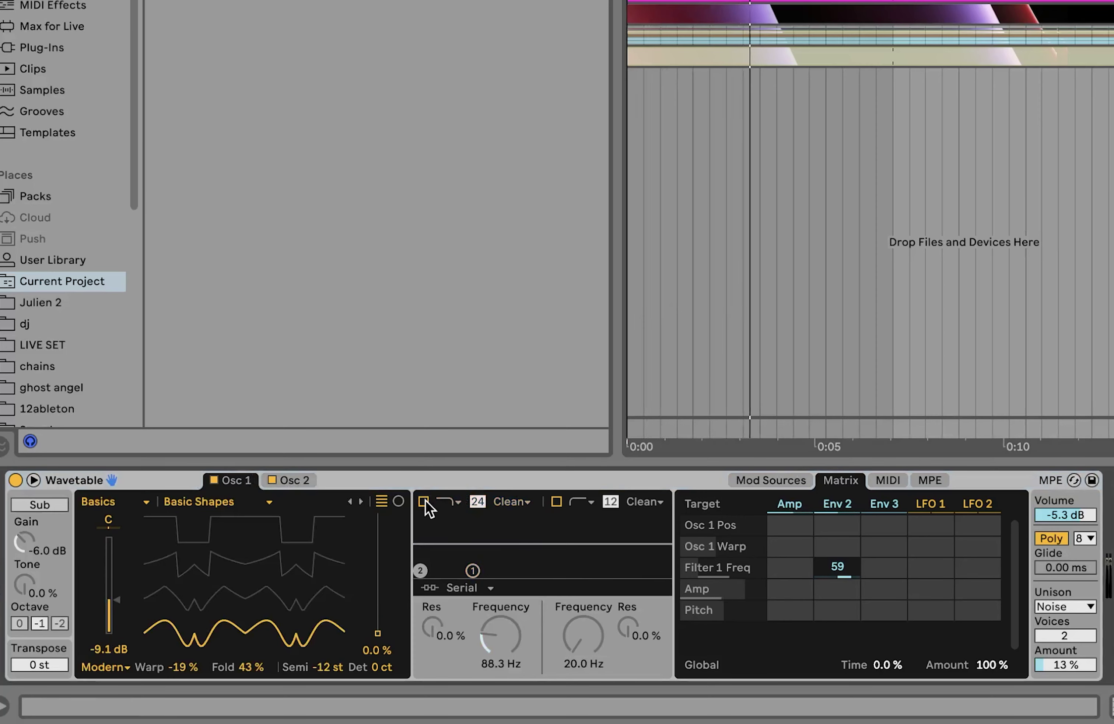
click(424, 501)
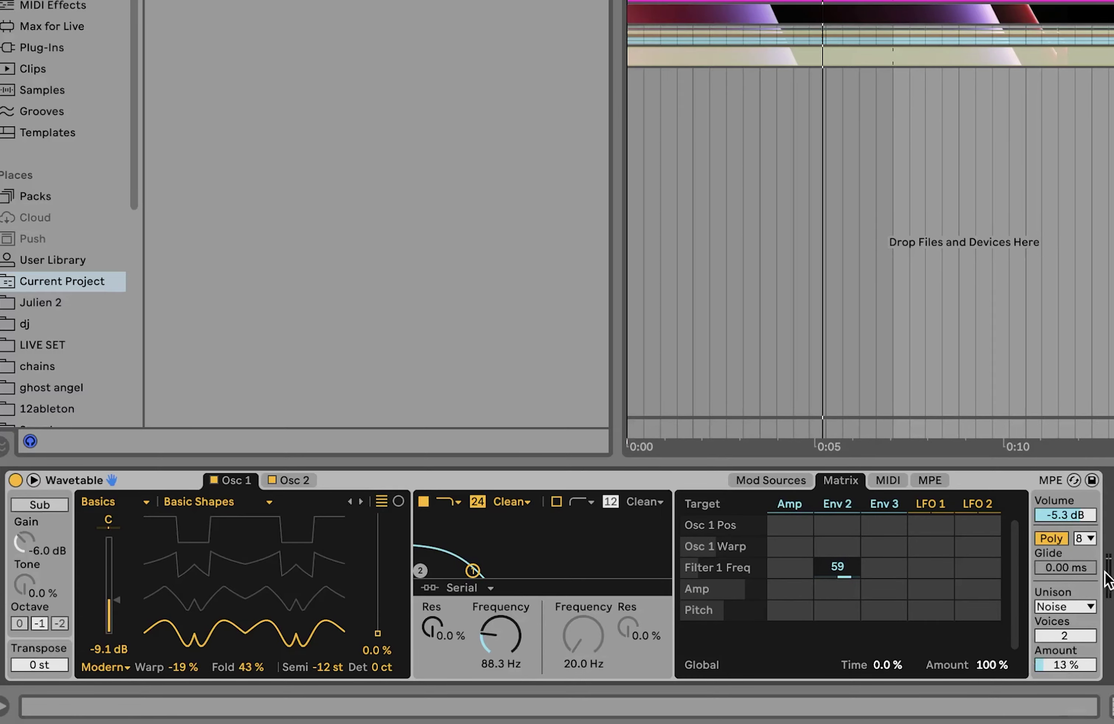
Switch off the Reverb and Pedal on the Wavetable track to compare the sound, and undo both bypasses
scroll(1030, 625, right, 10)
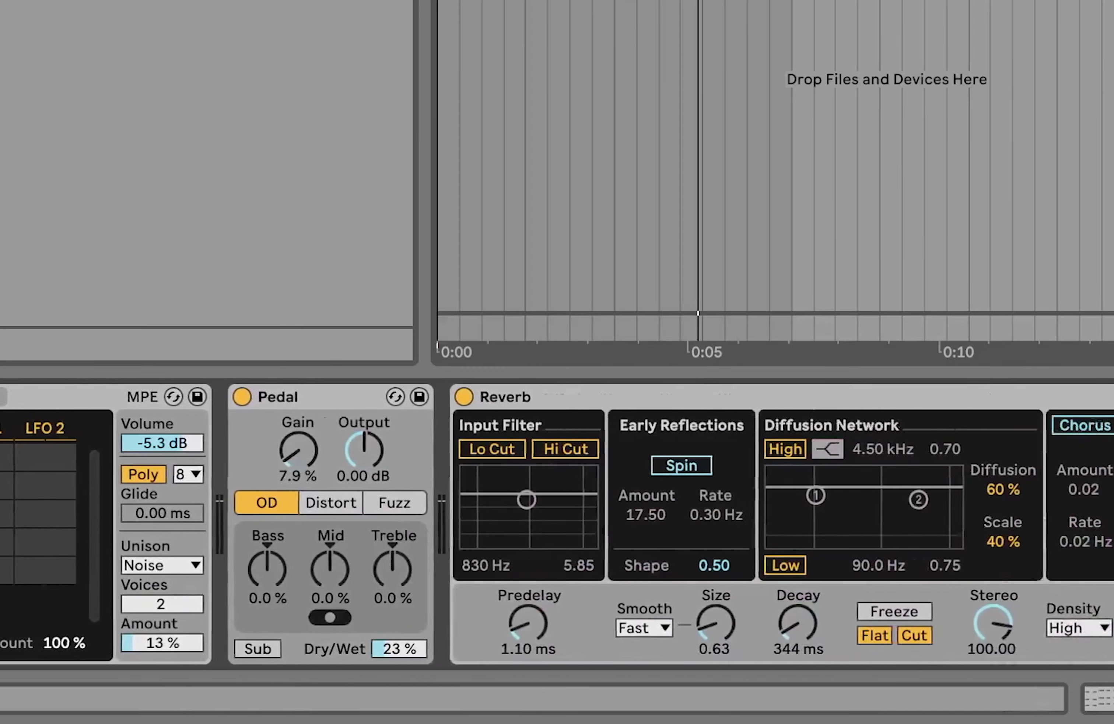
scroll(251, 458, left, 12)
click(307, 396)
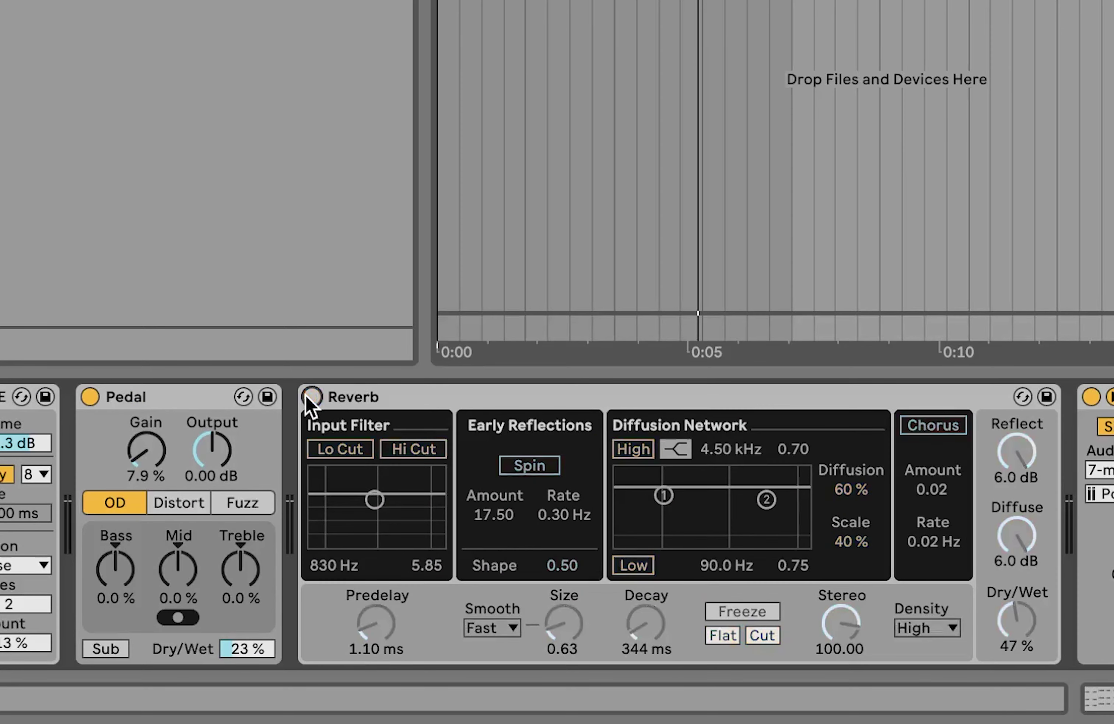
click(89, 397)
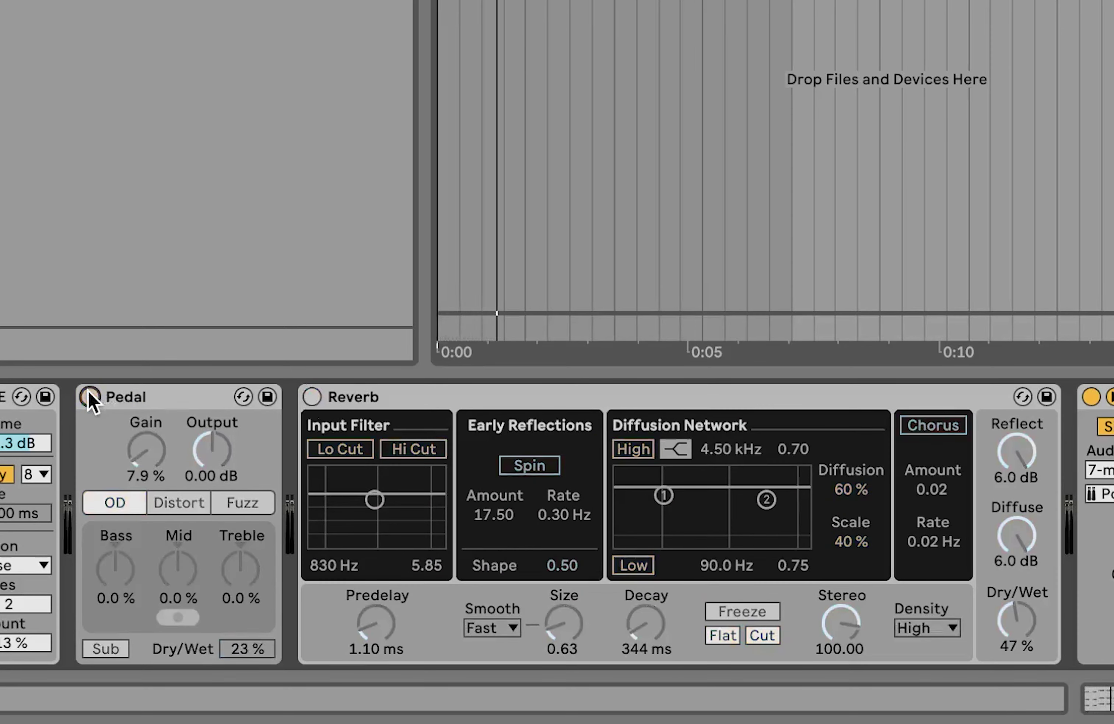
key(ctrl+z)
key(ctrl+z)
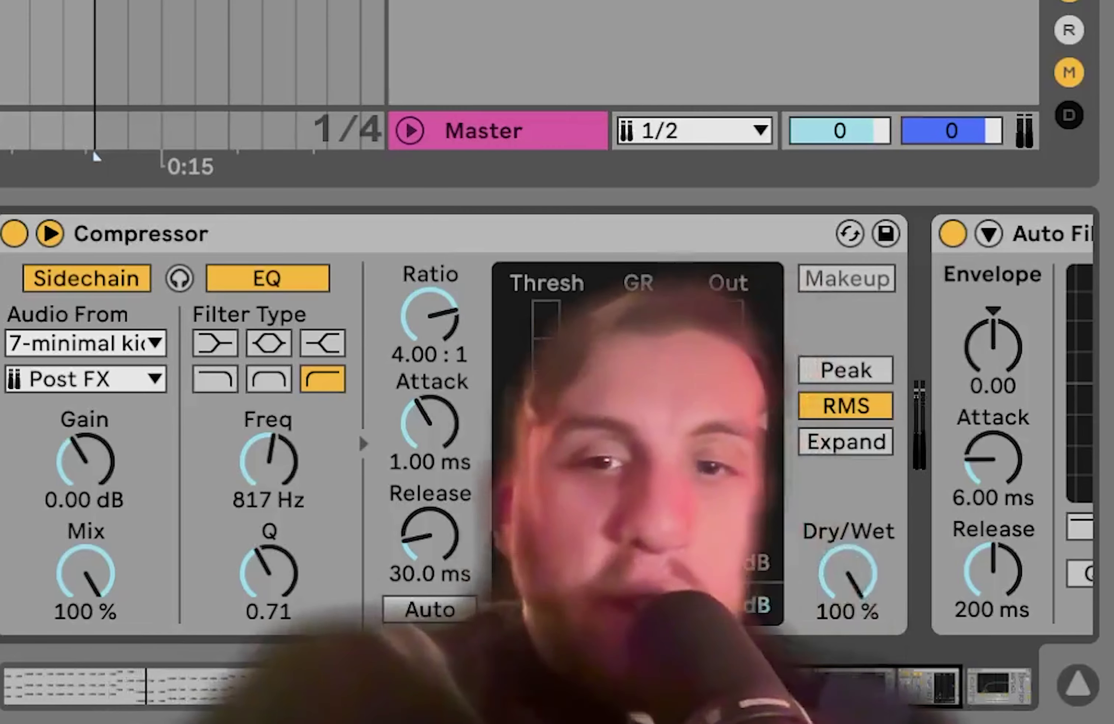
scroll(554, 423, right, 5)
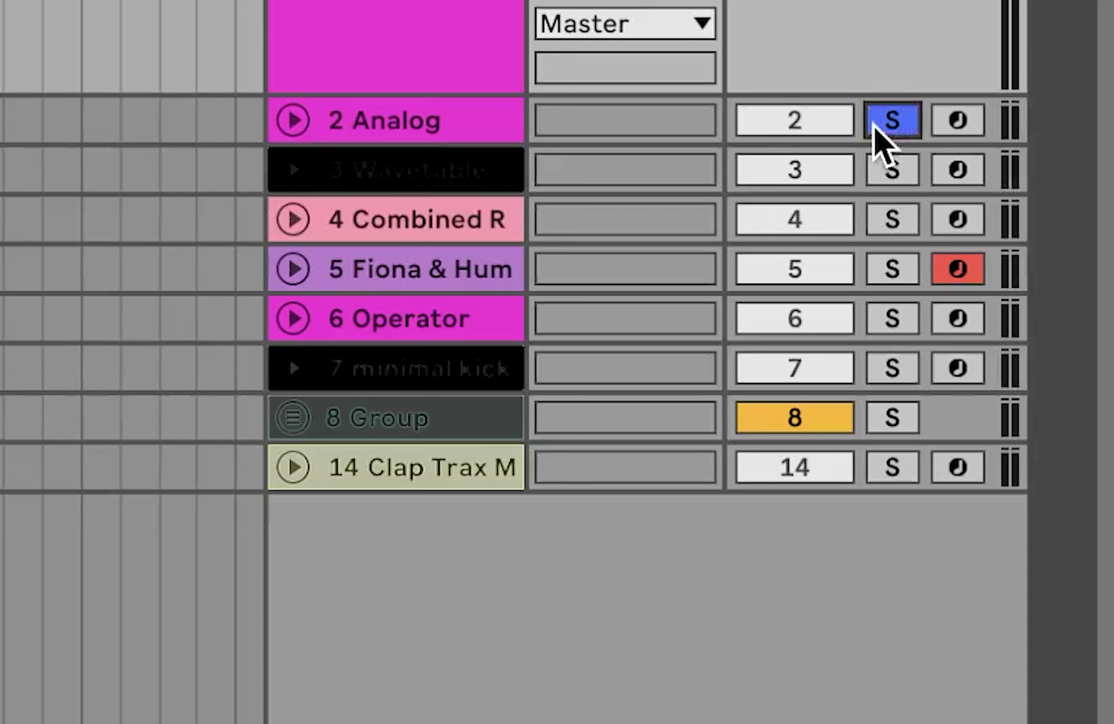
Unfold the 2 Analog track and open its MIDI clip in the piano roll
click(293, 120)
click(370, 127)
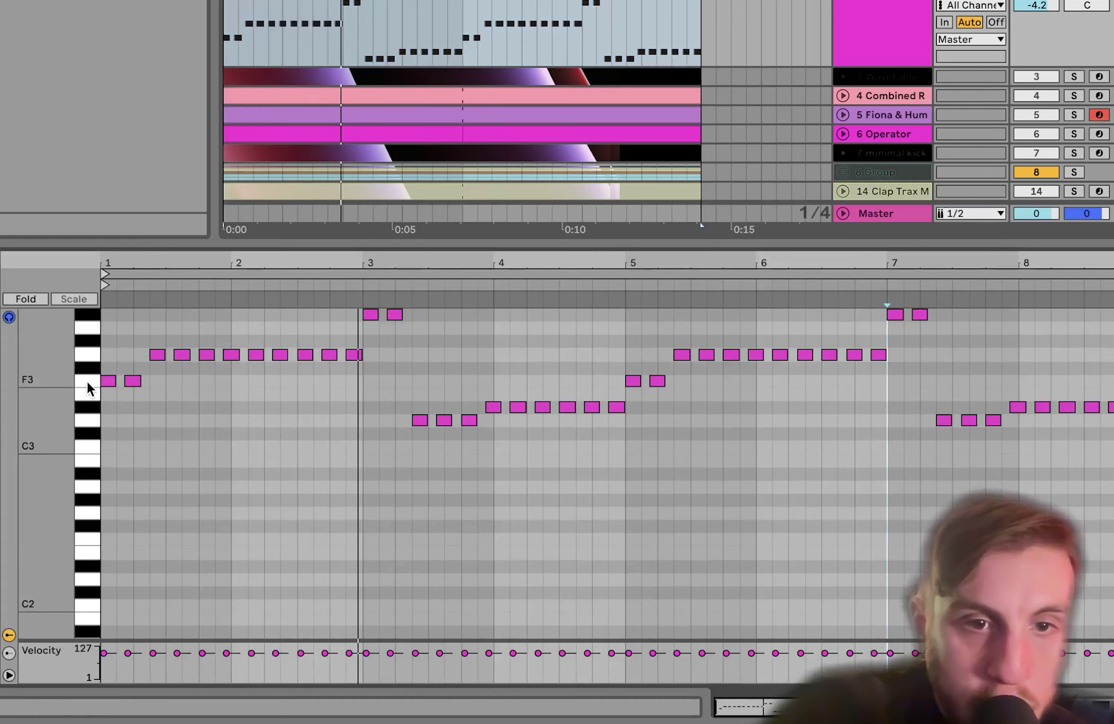
drag(53, 384, 52, 382)
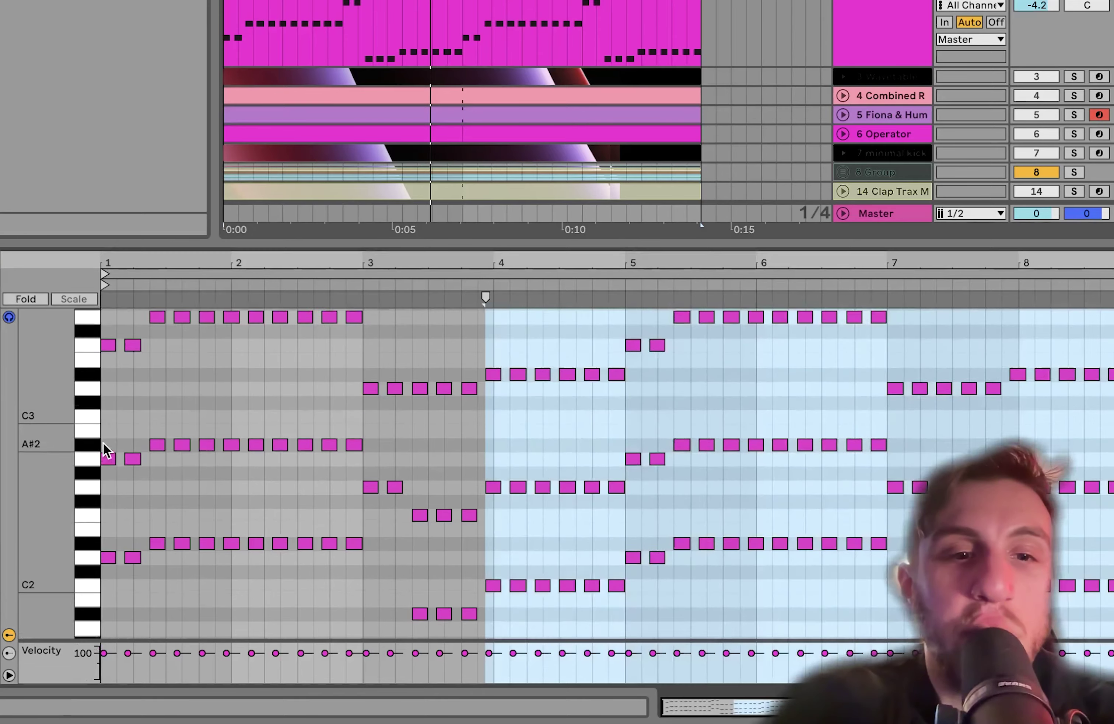
Compare the Analog clip's single-line melody with the stacked notes of the Wavetable clip
scroll(104, 430, up, 2)
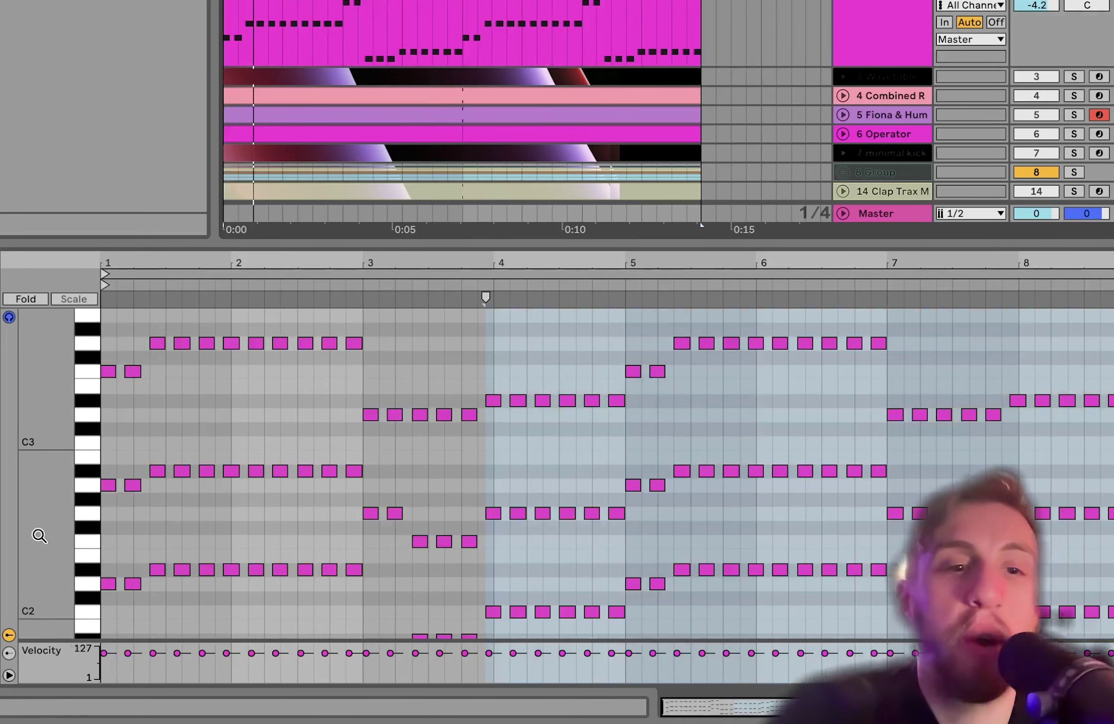
drag(39, 536, 41, 536)
click(133, 565)
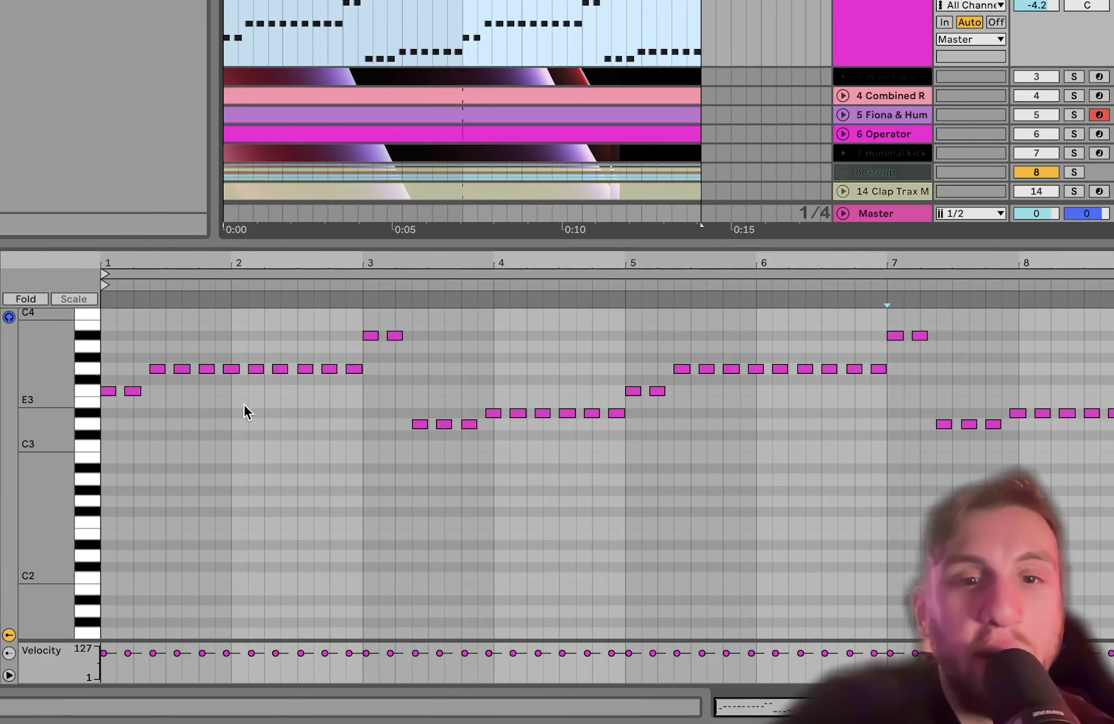
Play the Analog part and inspect its instrument's oscillators and Amp1 envelope
key(space)
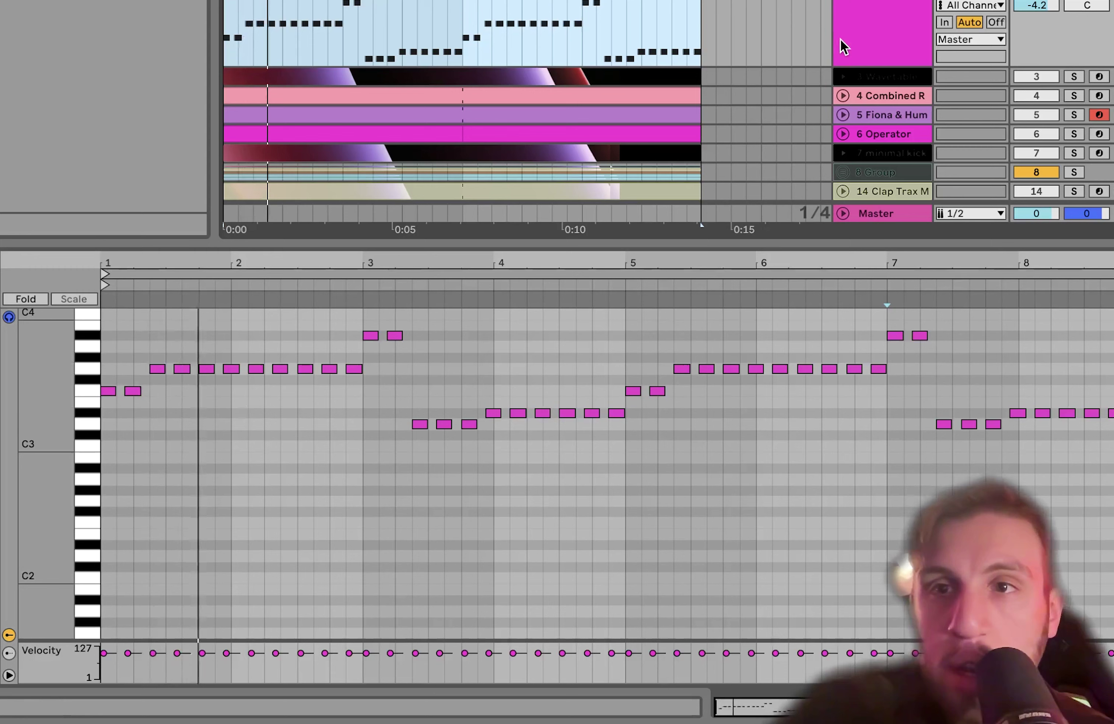
click(869, 49)
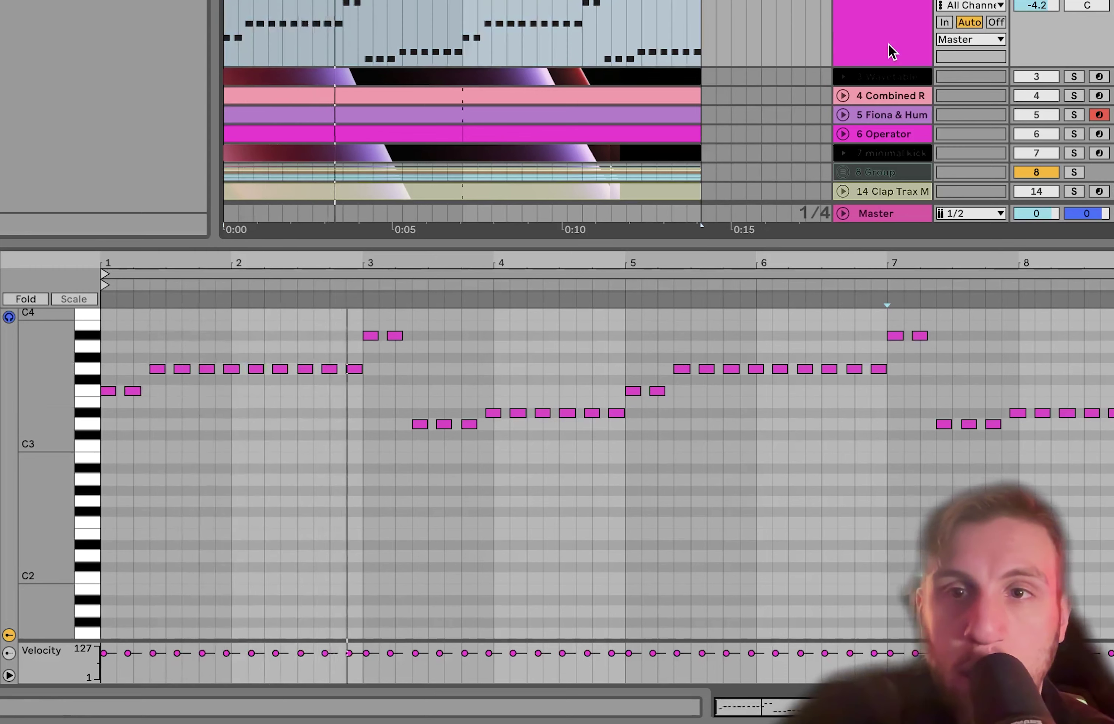
key(super+alt+l)
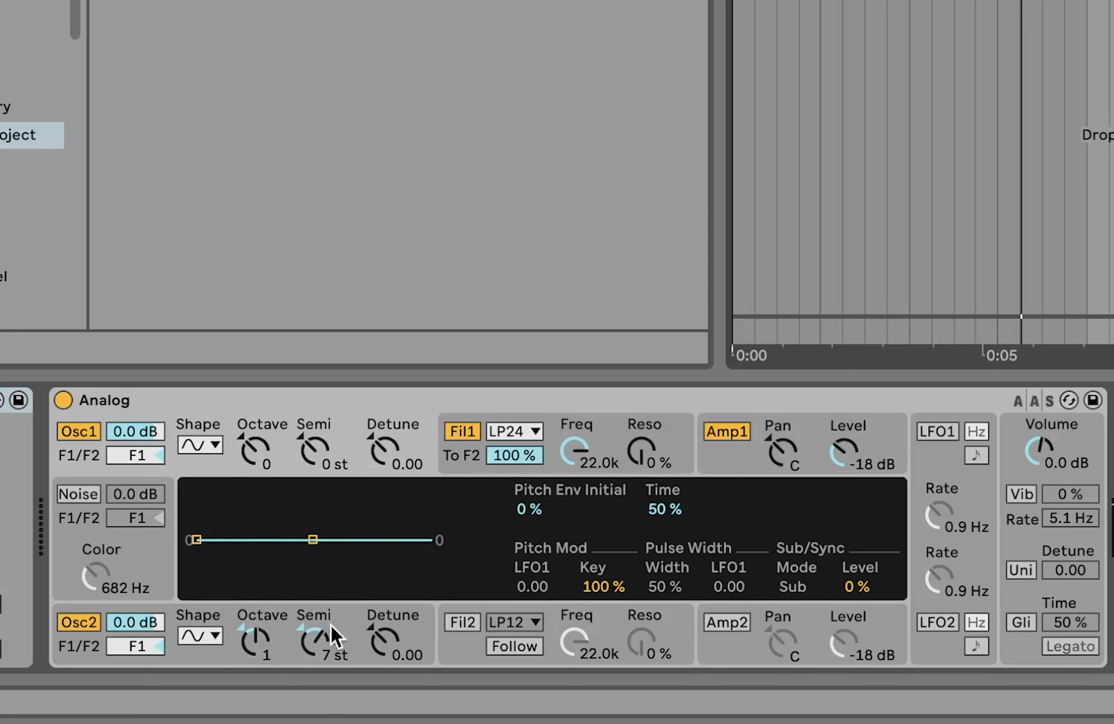
click(738, 449)
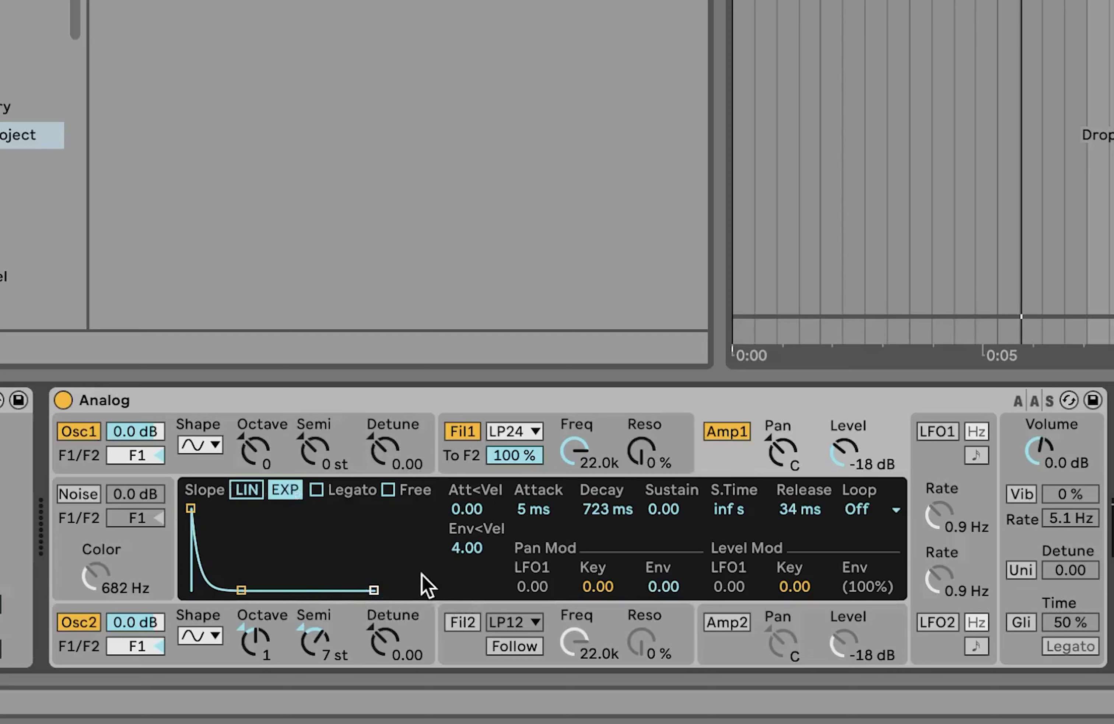
Open the first chord clip on the 3 Wavetable track to view its notes
scroll(381, 551, right, 10)
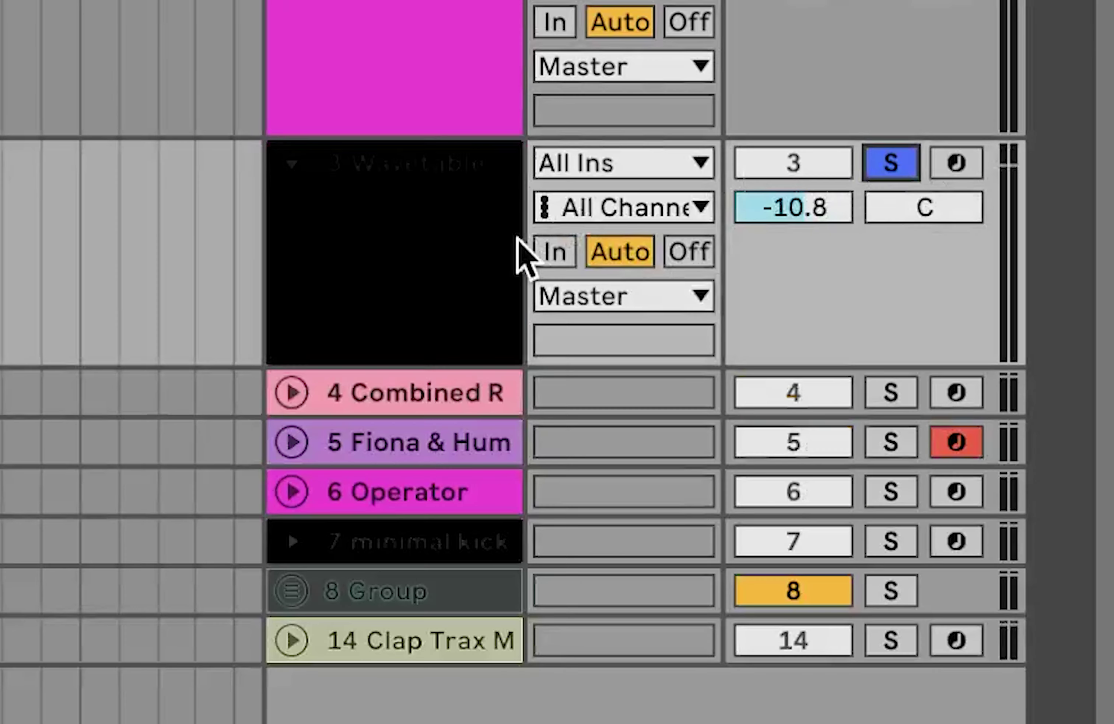
click(518, 239)
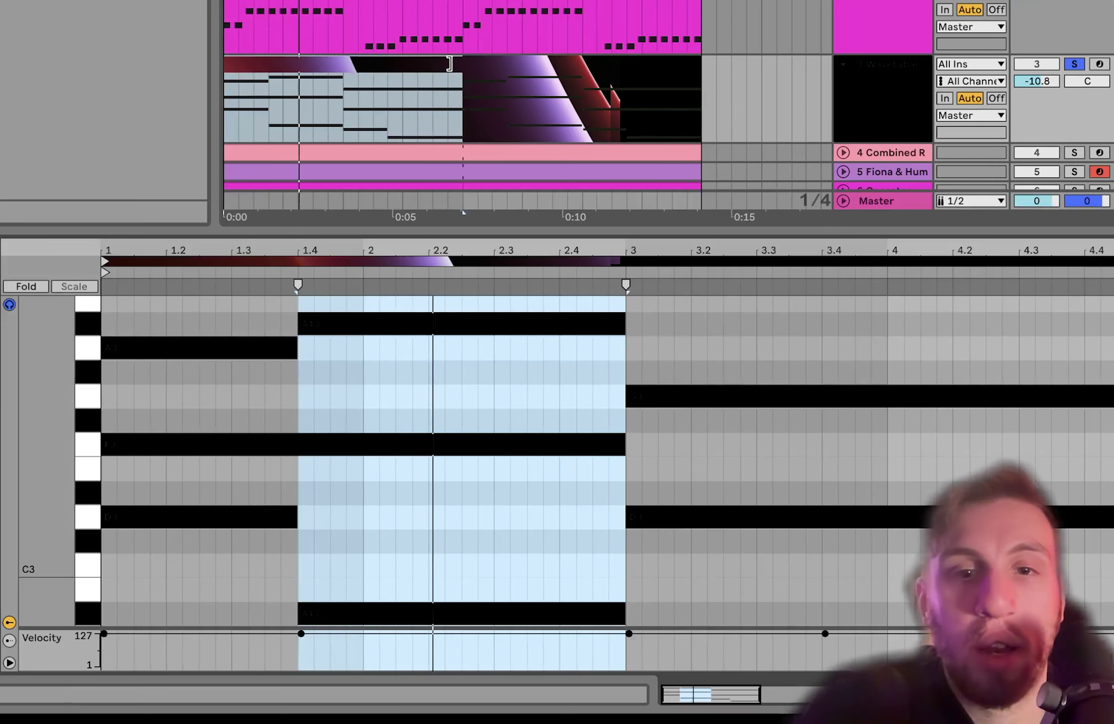
Examine the chord clip's notes and toggle the 3 Wavetable track's solo to hear the mix without and with the chords
scroll(49, 386, down, 5)
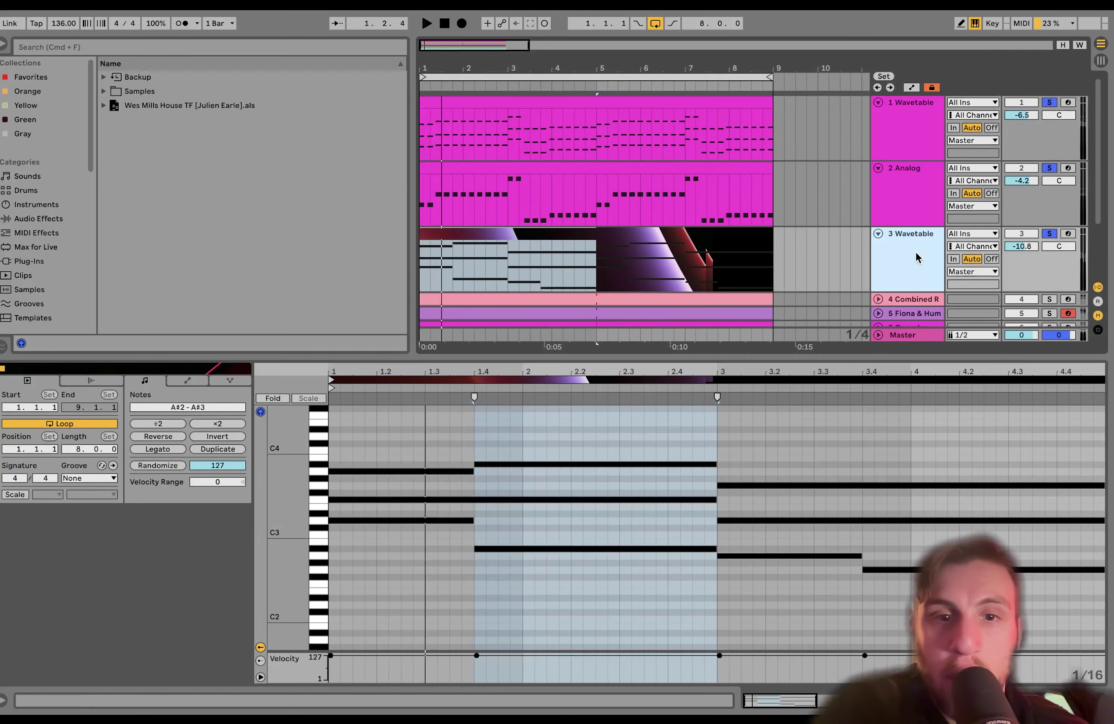
click(894, 95)
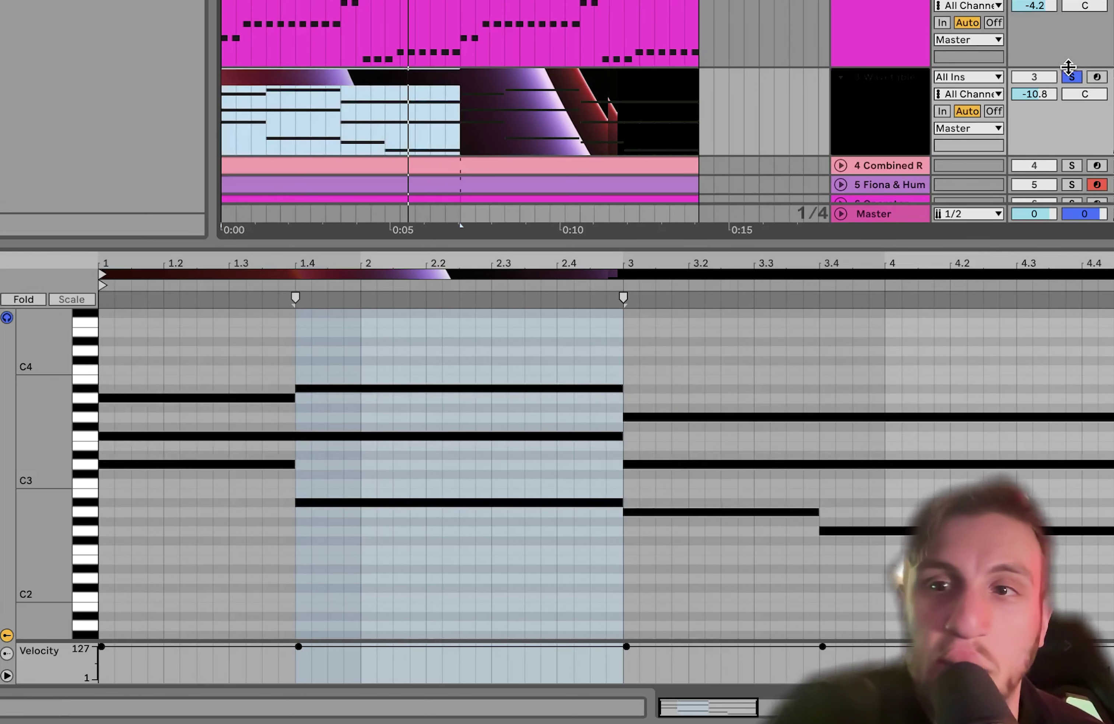
click(1071, 77)
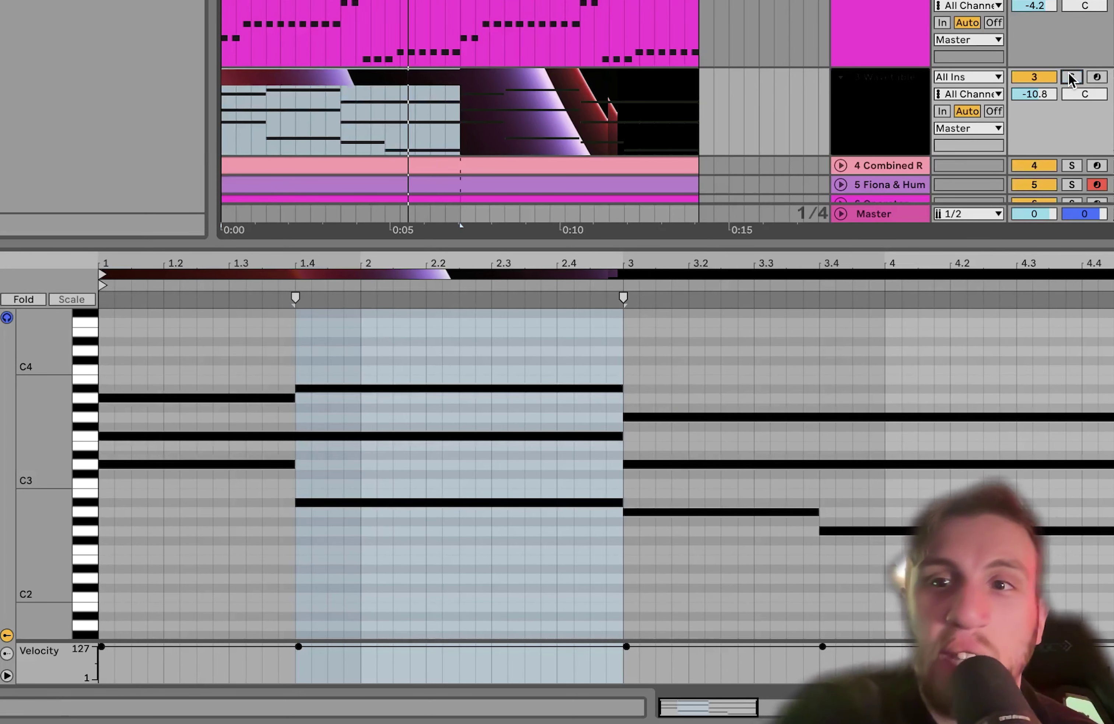
click(890, 113)
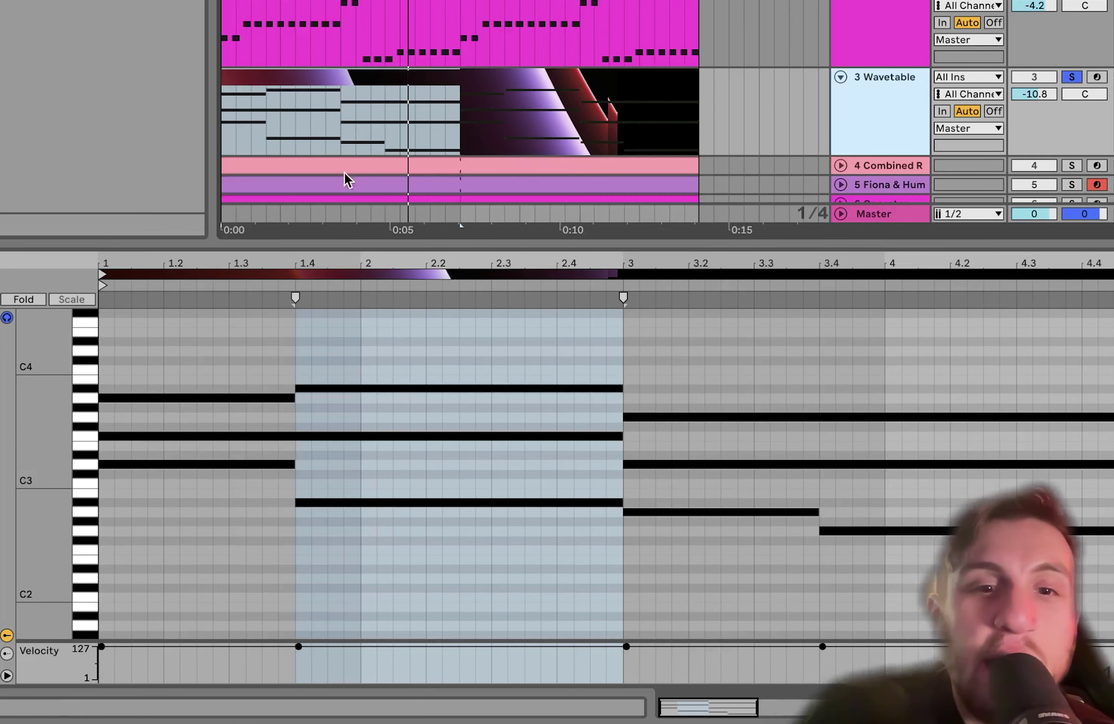
Inspect the chord track's Wavetable device: its Osc 2 settings, modulation matrix, unison voices and the rest of the device chain
drag(148, 520, 155, 311)
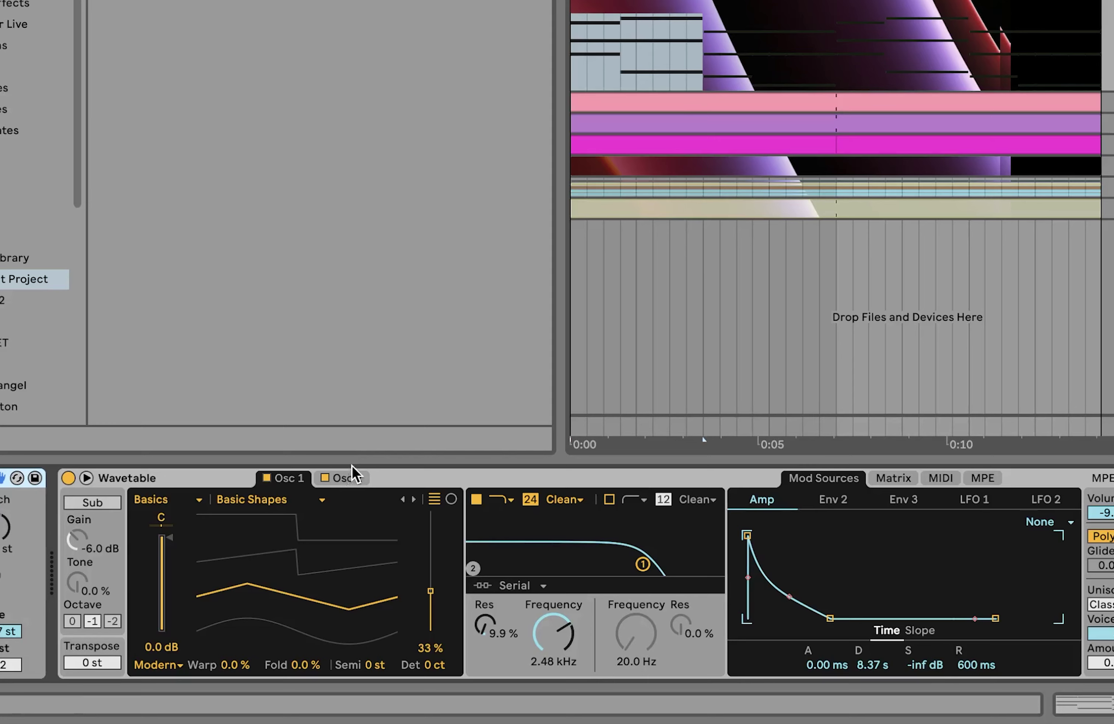
click(352, 468)
click(353, 483)
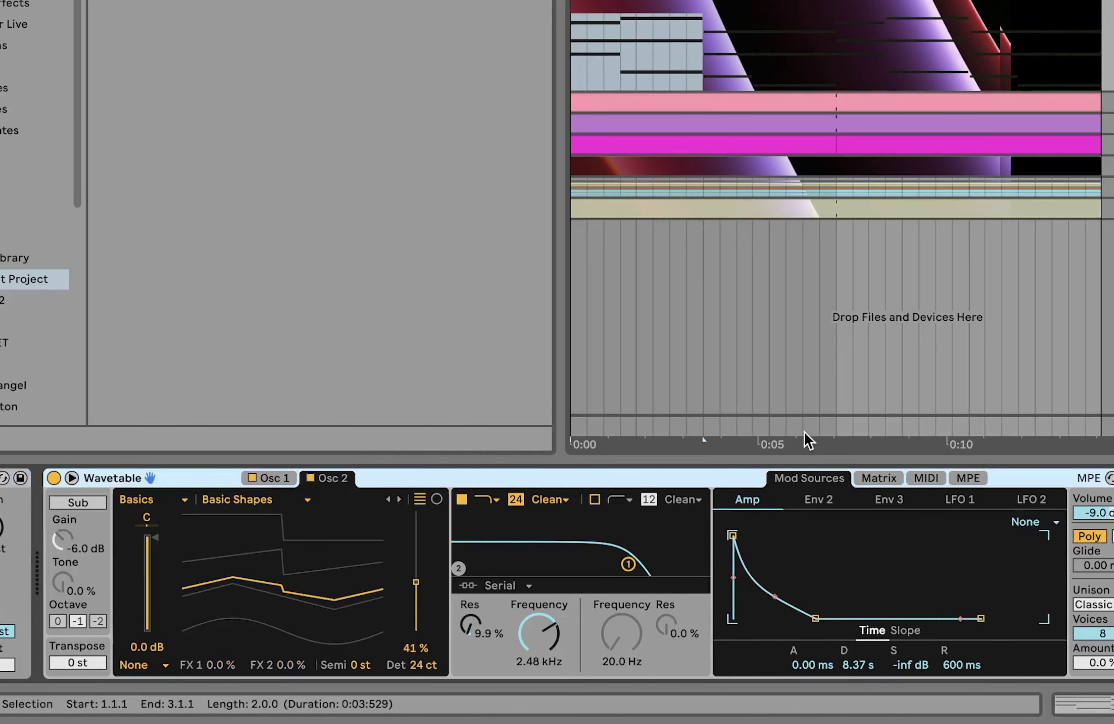
click(888, 480)
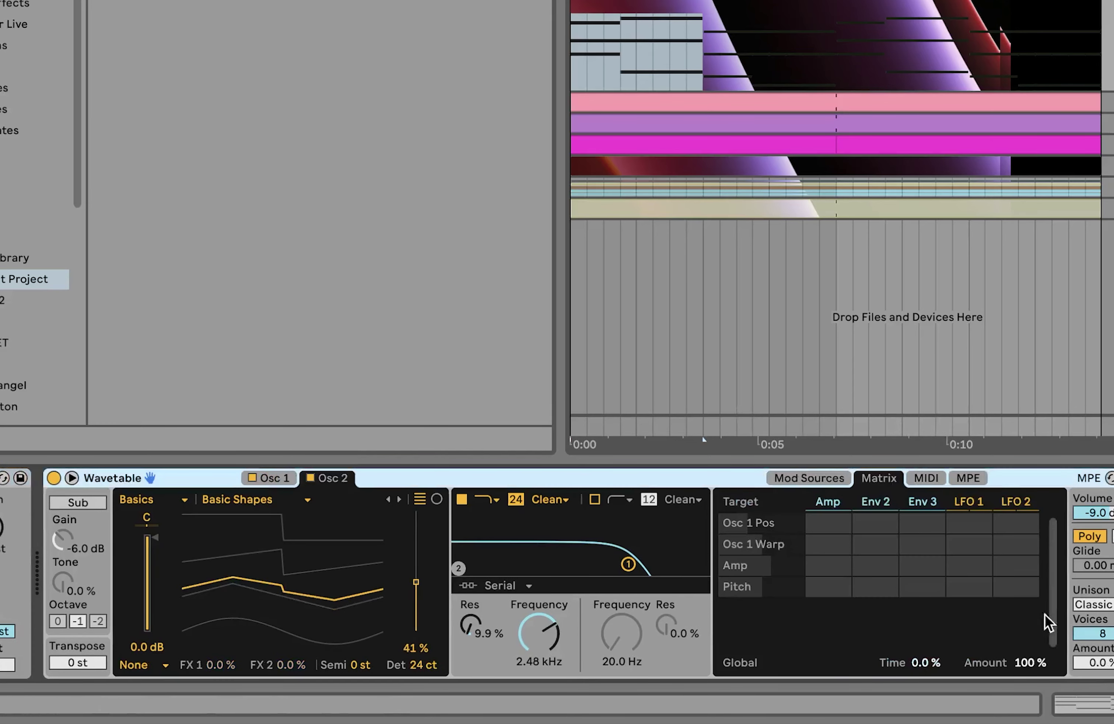
click(1088, 626)
scroll(472, 567, right, 15)
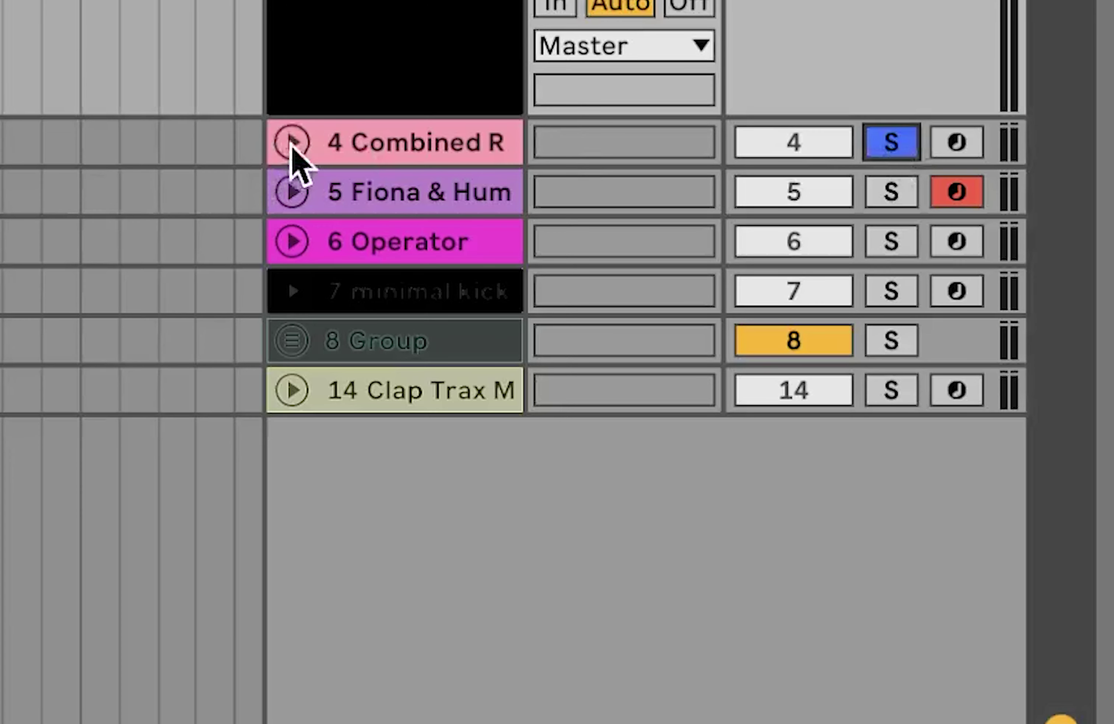
Unfold the 4 Combined R and 5 Fiona & Hum tracks and solo the Fiona & Hum track
click(291, 142)
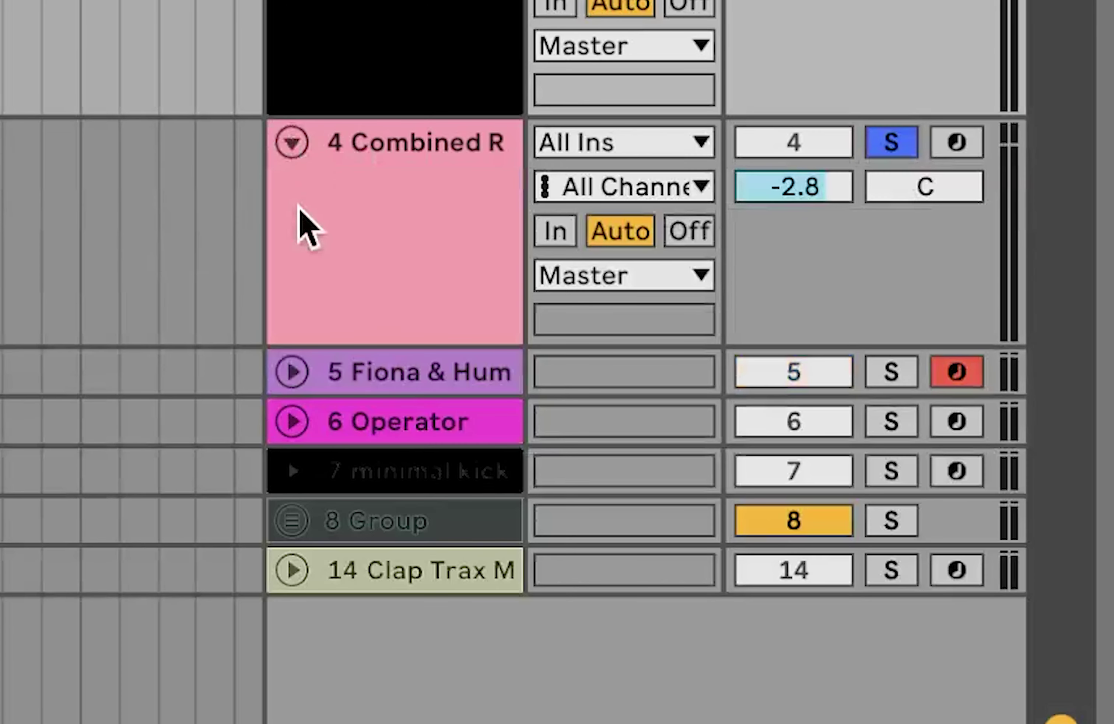
click(291, 371)
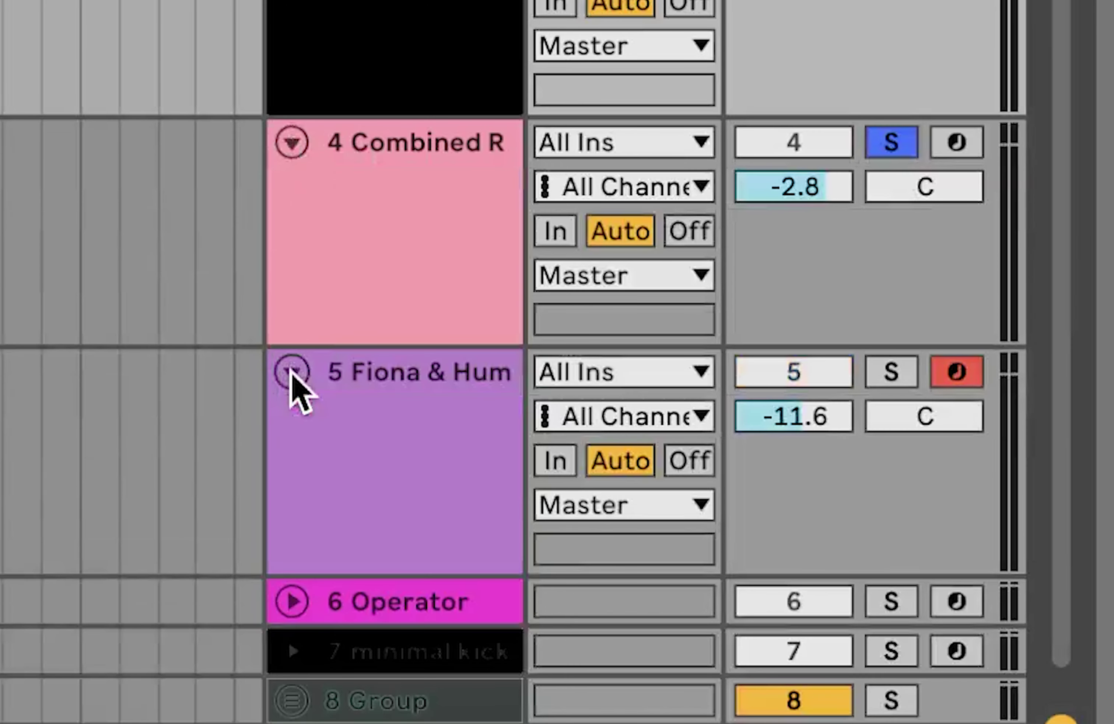
click(888, 378)
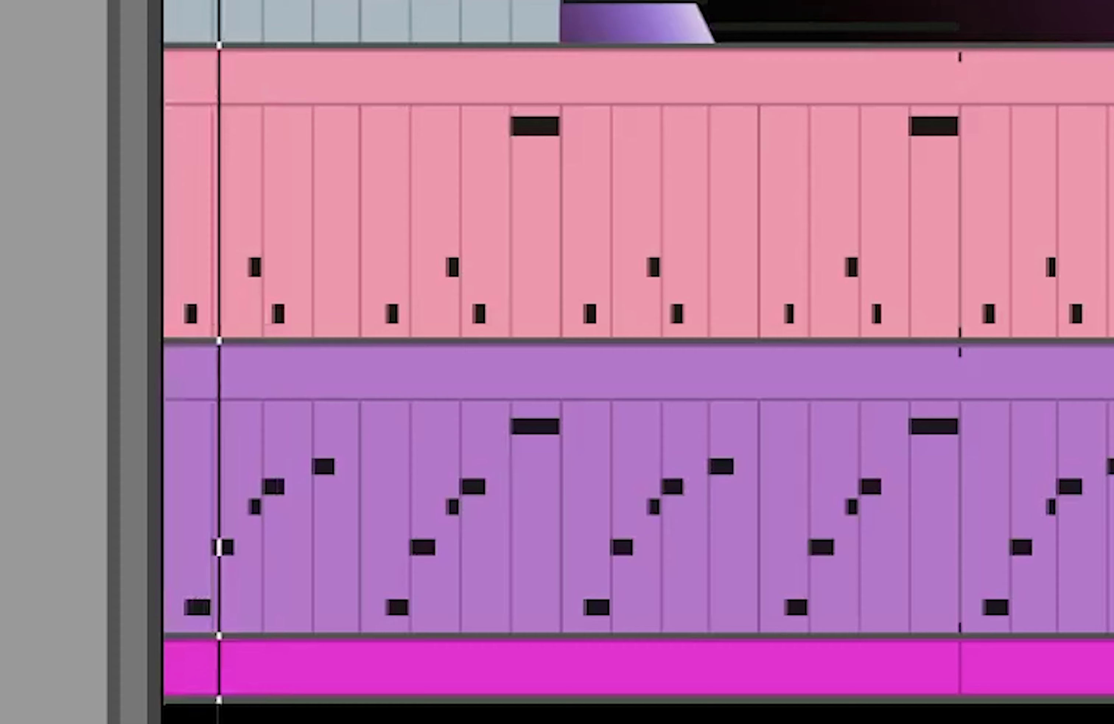